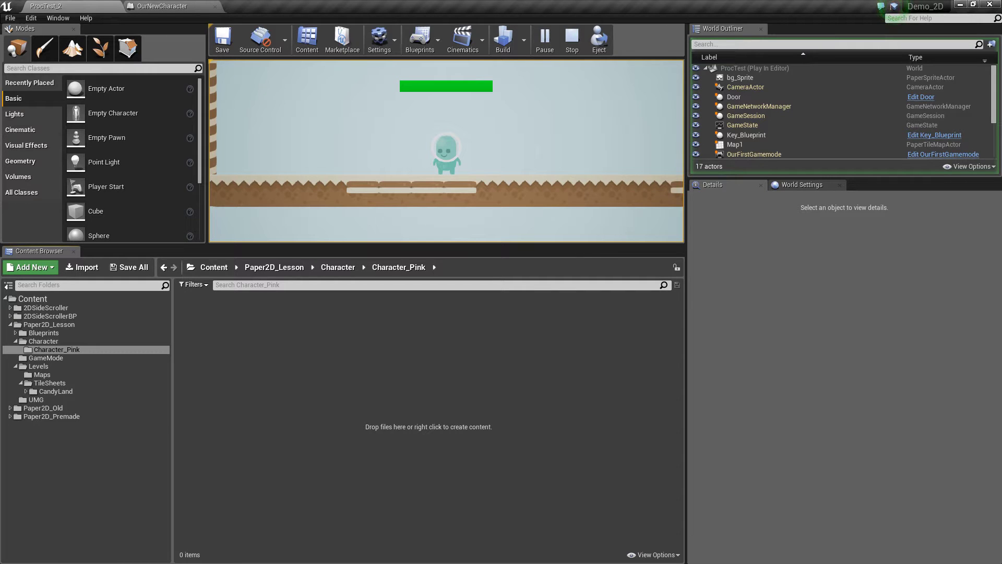
Walk the character to the right in the running game and end the play session
key("d")
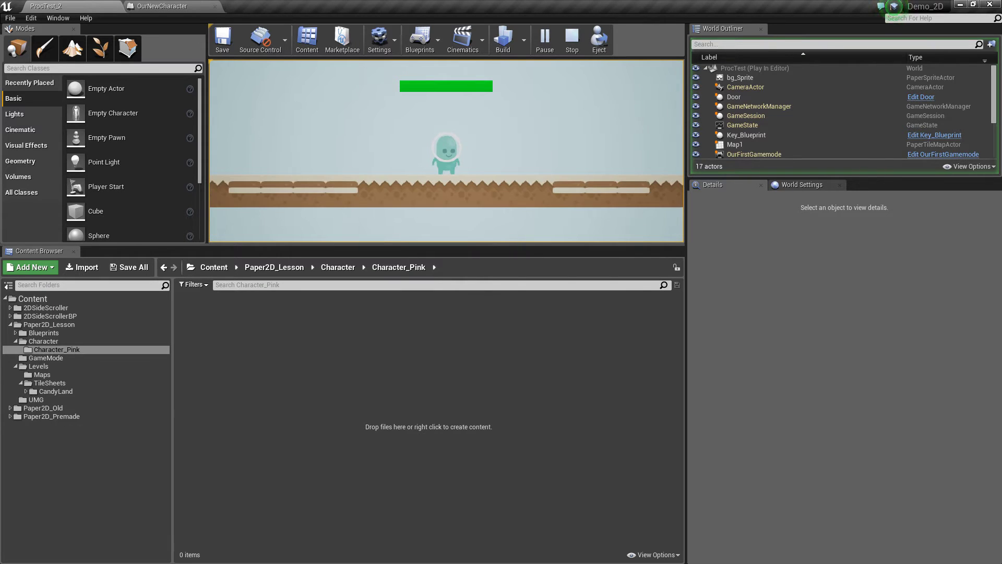
key("Escape")
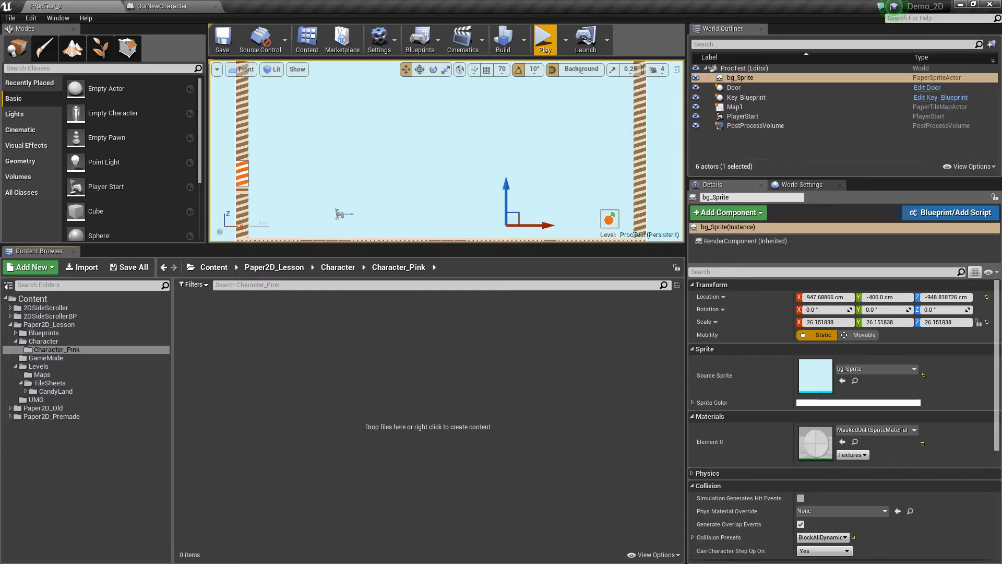
Import p3_spritesheet into the Character_Pink folder and apply the Paper2D texture settings to it
right_click(308, 343)
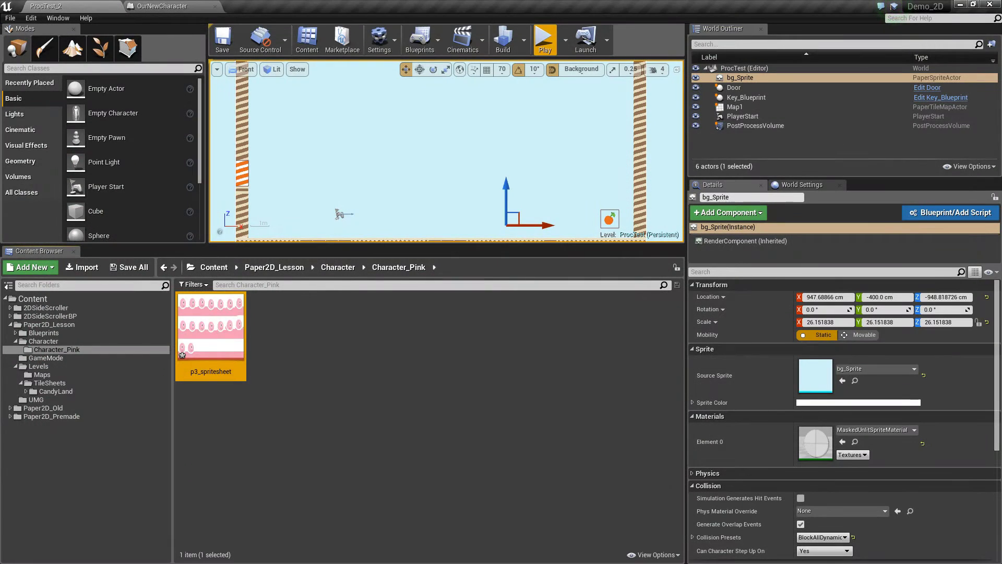
right_click(214, 328)
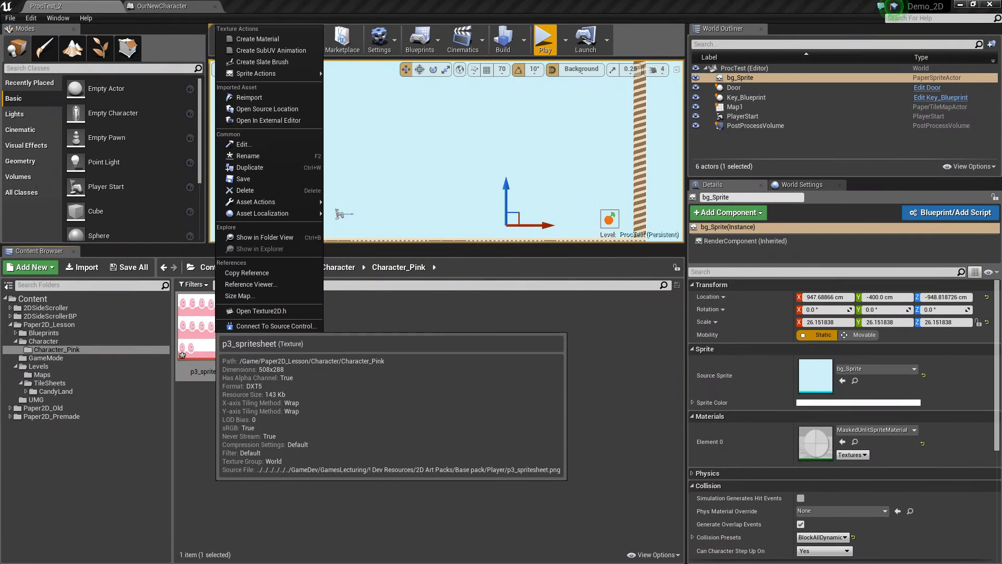
mouse_move(261, 73)
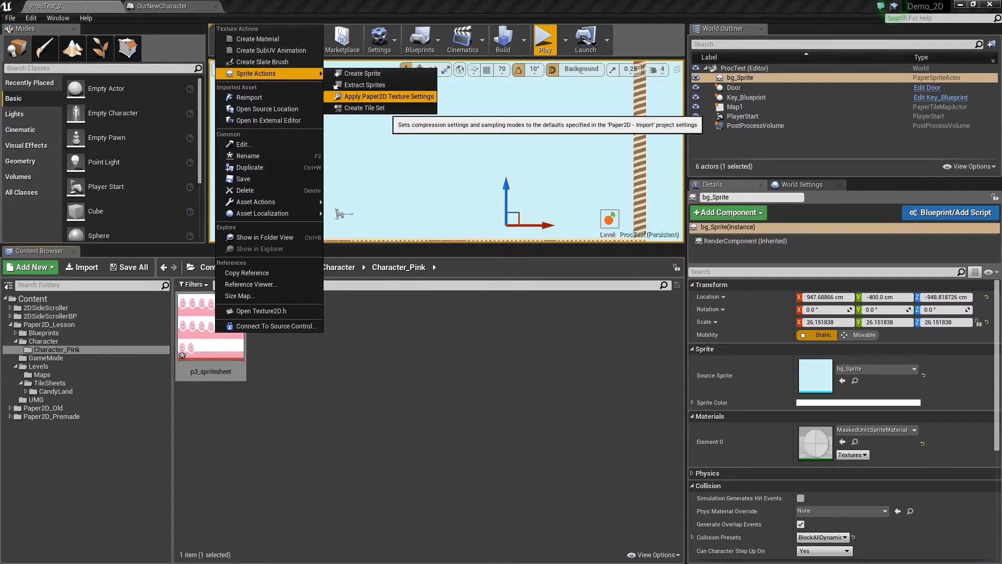
left_click(389, 96)
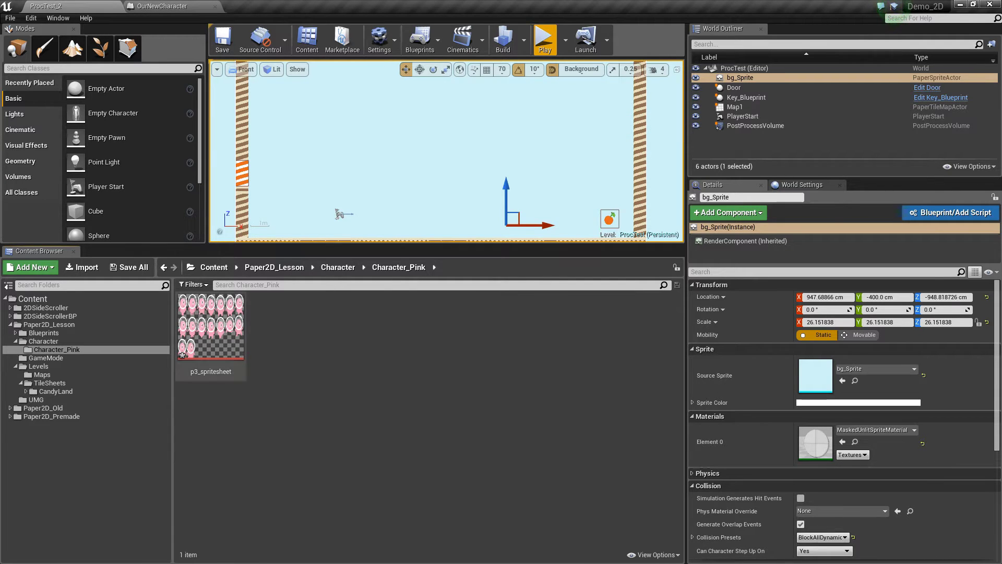
Start sprite extraction for the p3_spritesheet texture
right_click(210, 329)
mouse_move(258, 210)
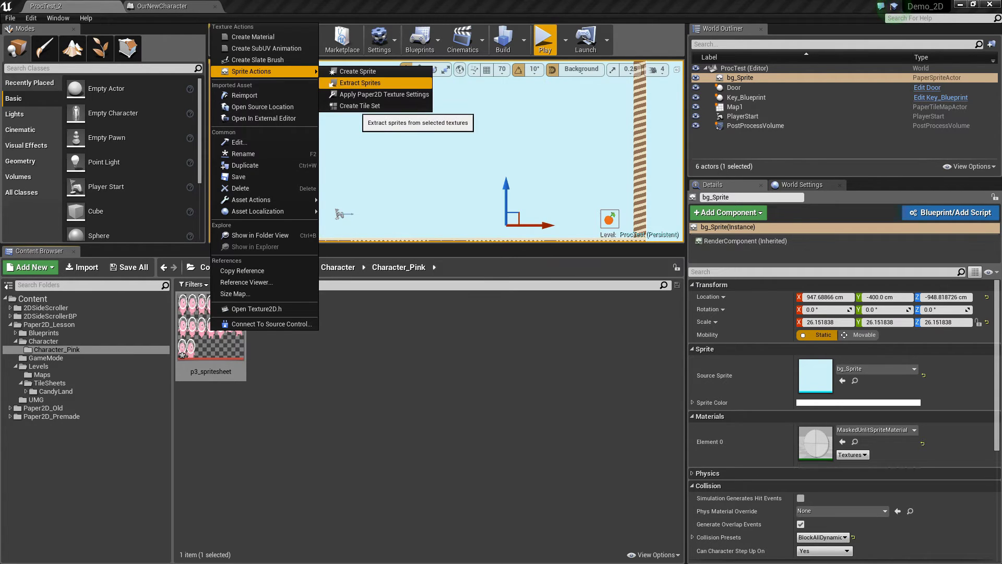
left_click(360, 83)
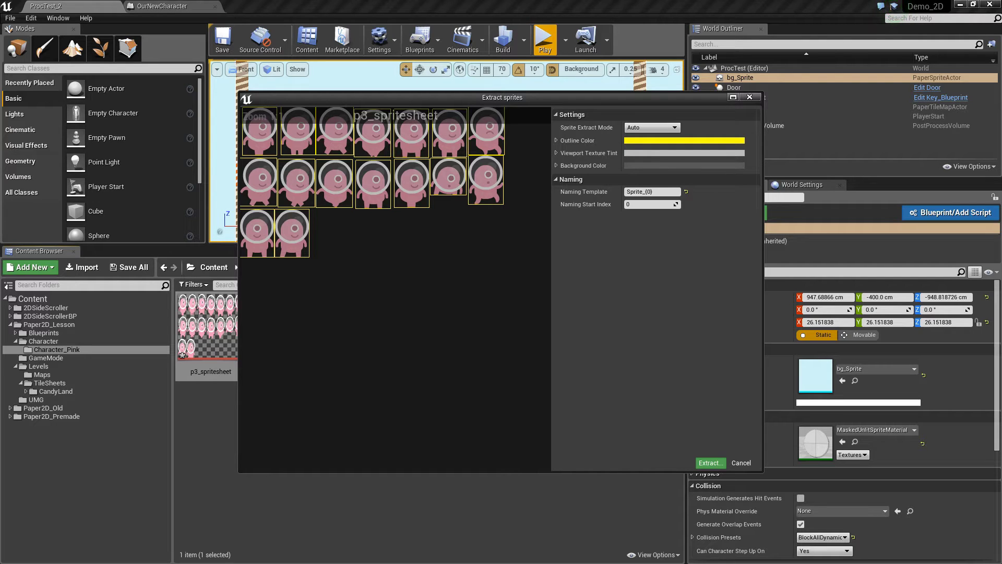
Try the Grid extract mode with cell width 220 and cell height 99, and return the mode to Auto
left_click(651, 126)
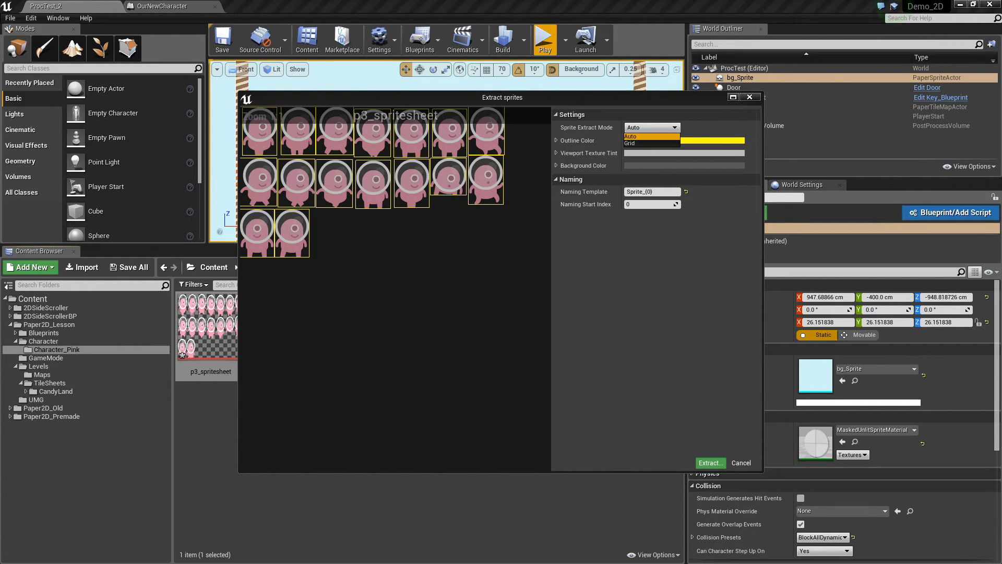
key("Escape")
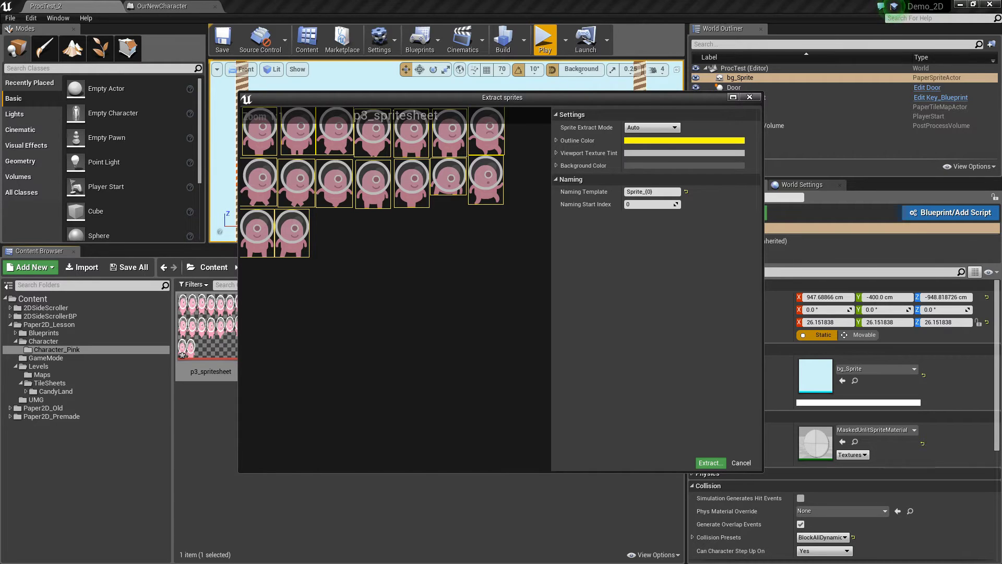
left_click(651, 127)
left_click(642, 145)
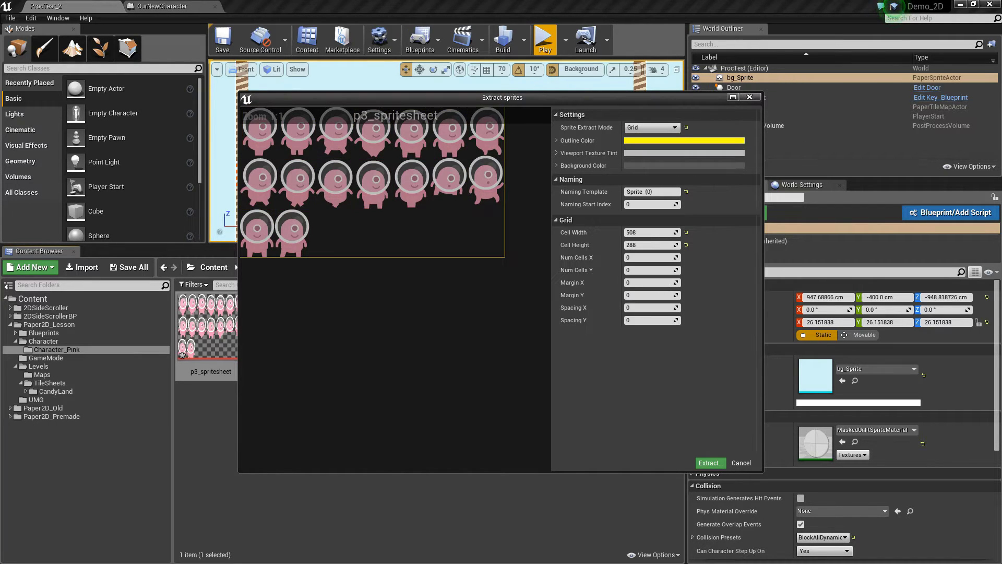
left_click_drag(651, 232, 626, 245)
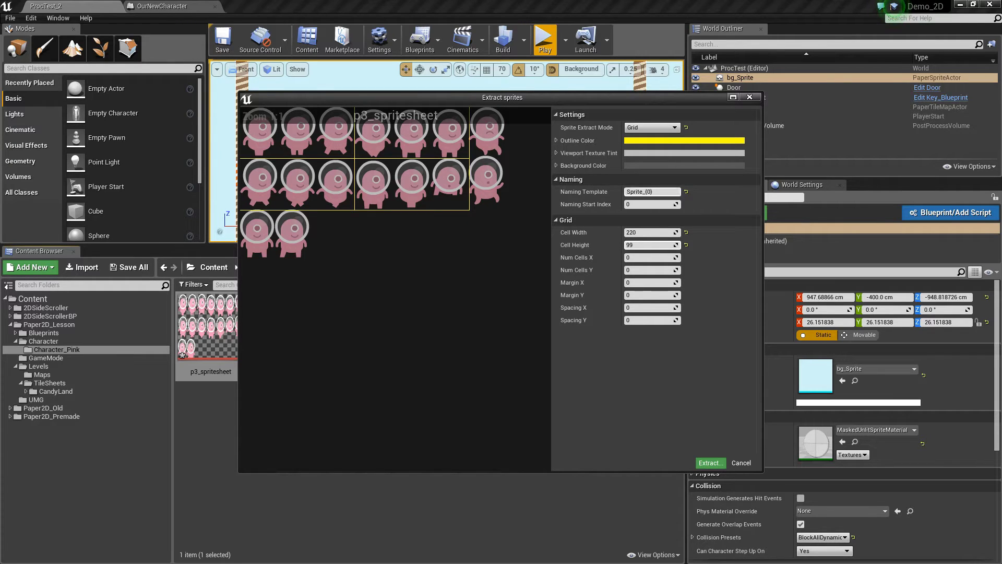
left_click(651, 128)
left_click(639, 136)
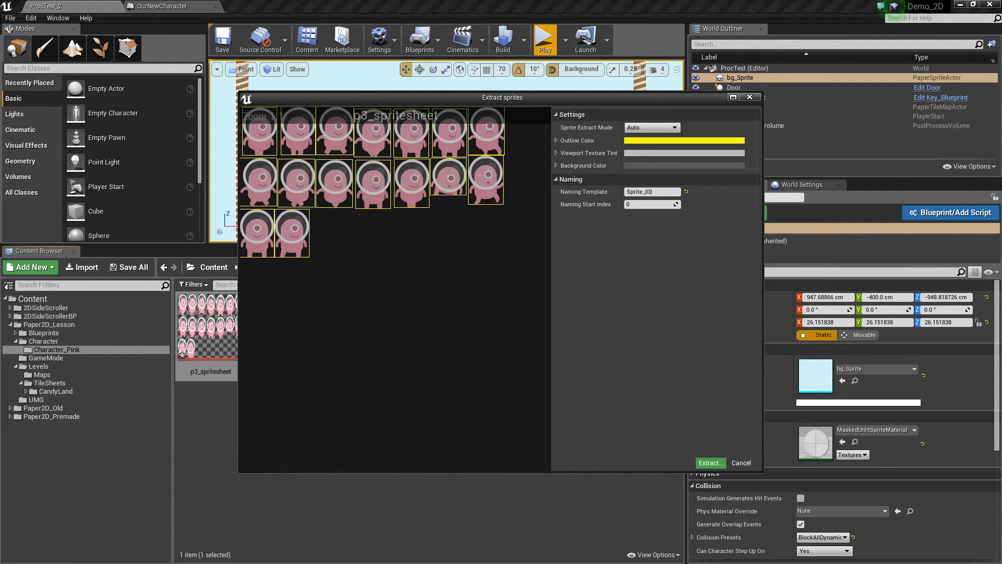
Extract the sprites with the Auto settings and enlarge the asset thumbnails slightly
left_click(711, 463)
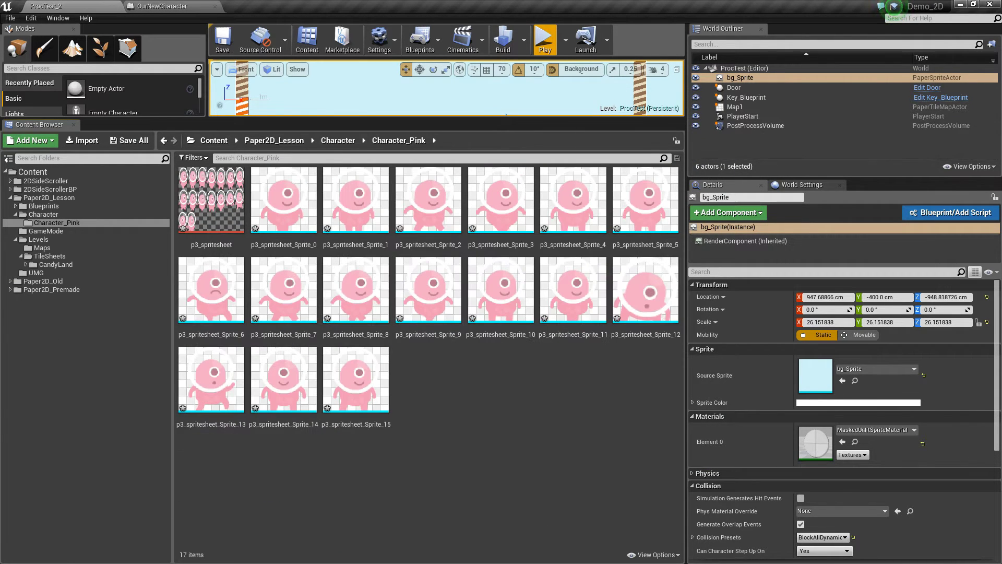
scroll(424, 334, "up", 2, "ctrl")
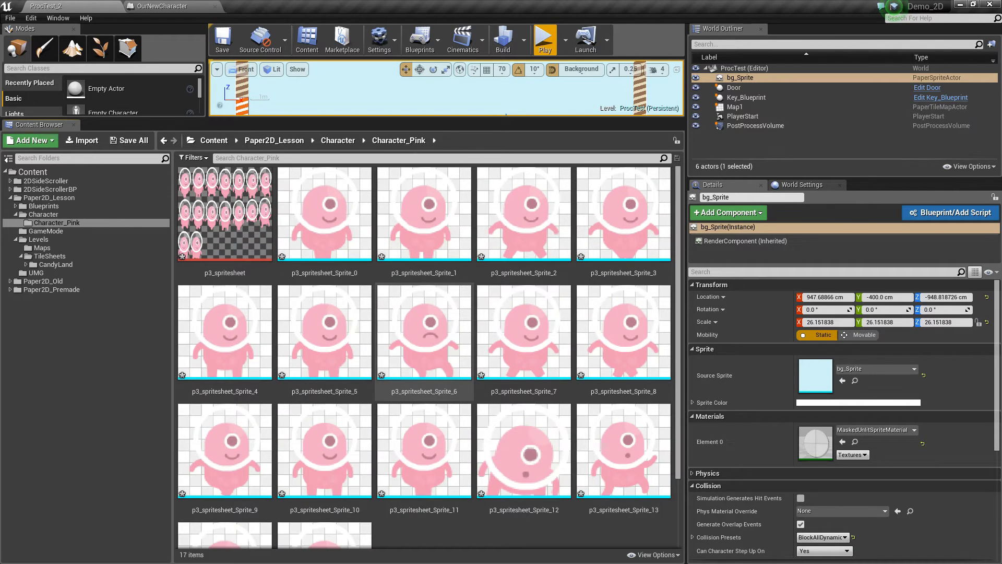
scroll(424, 334, "down", 2, "ctrl")
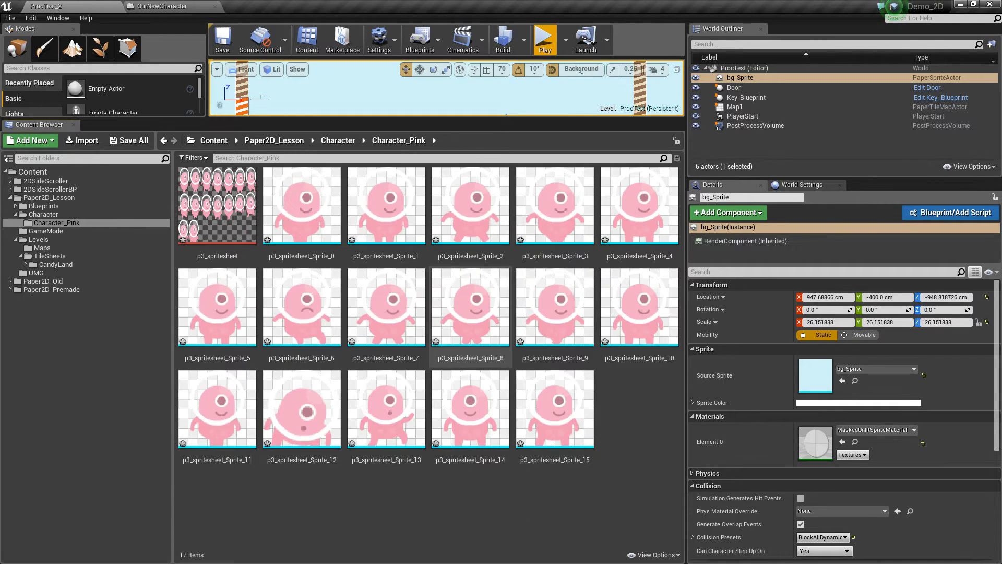
Create a flipbook named Run from p3_spritesheet sprites 2, 3, 7, 8 and 9
left_click(469, 209)
left_click(486, 490)
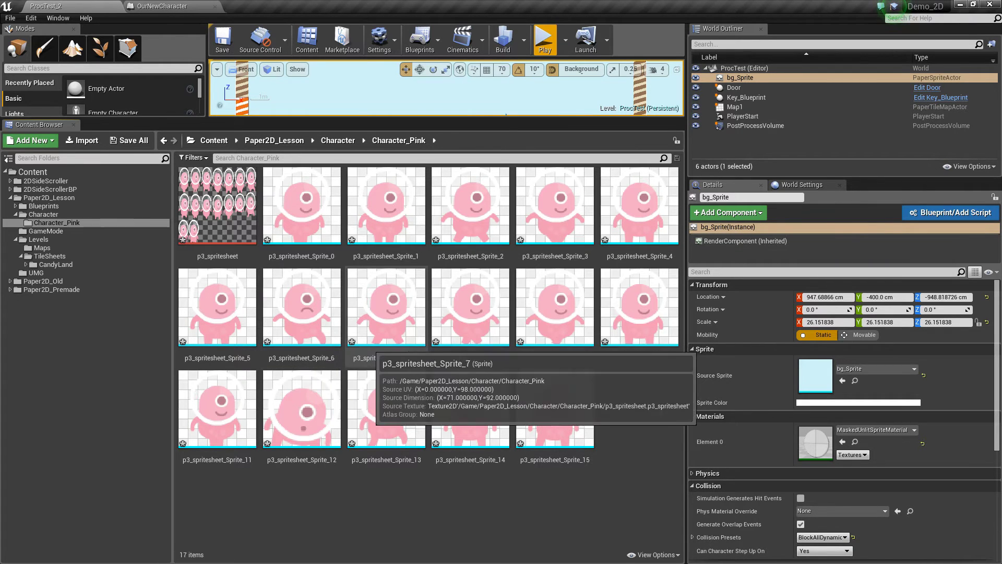
left_click(477, 217)
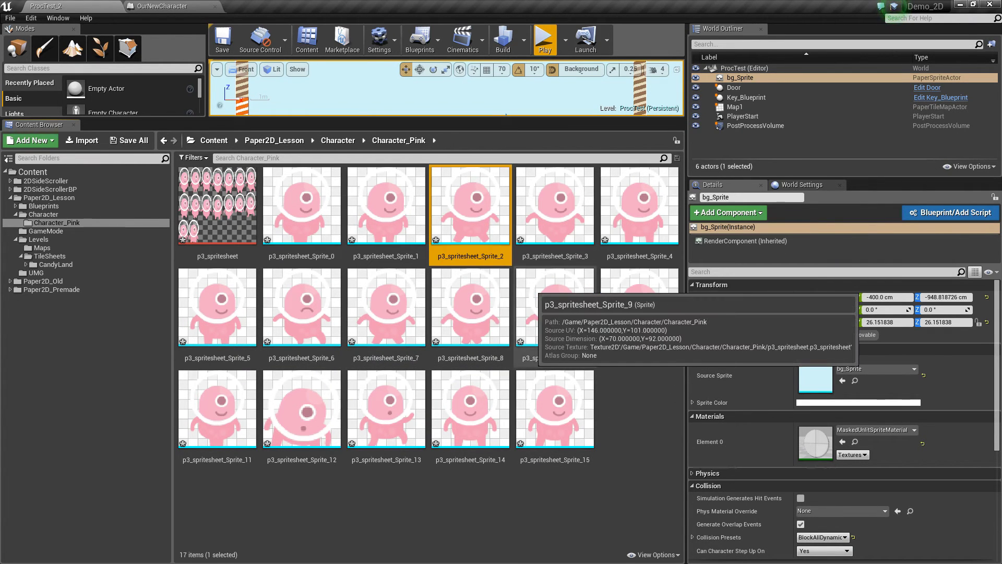
left_click(554, 212, "ctrl")
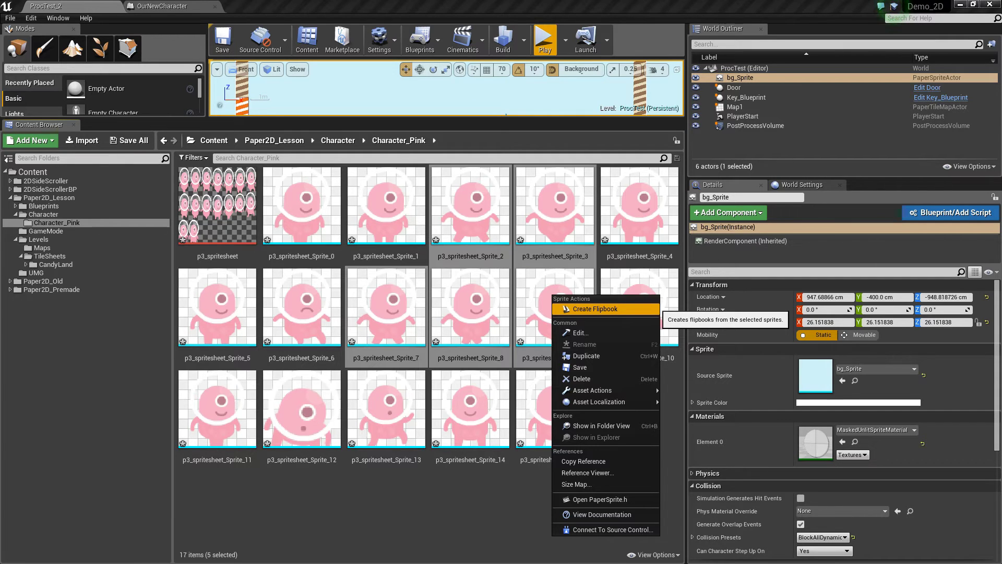
left_click(595, 308)
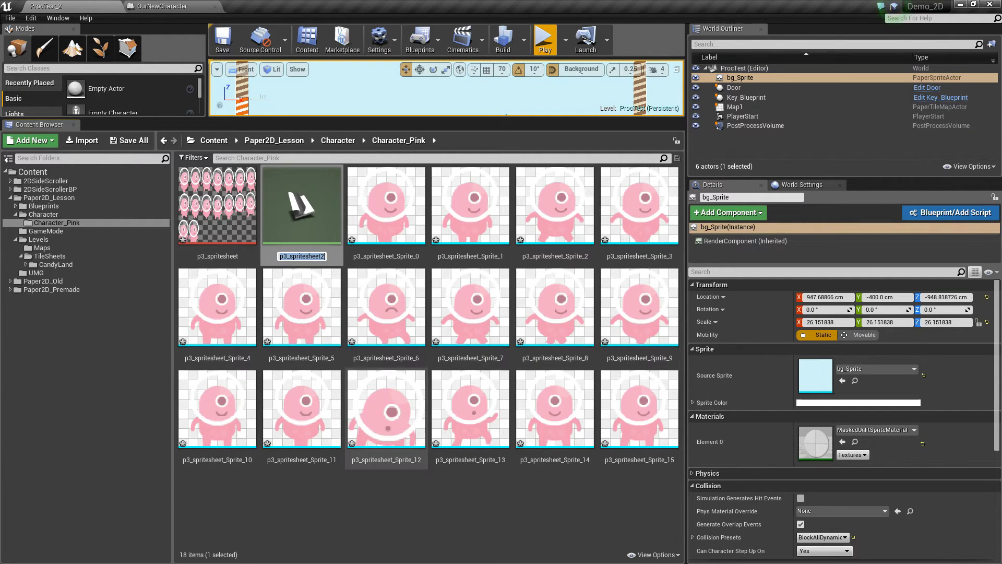
type("Run")
key("Return")
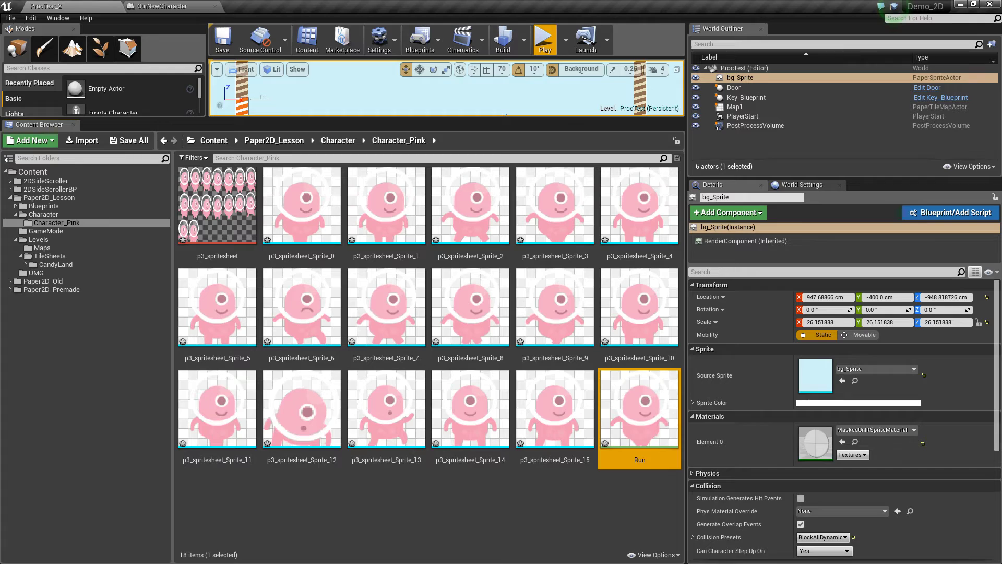
Open the Run flipbook for editing and pause its animation preview
double_click(640, 412)
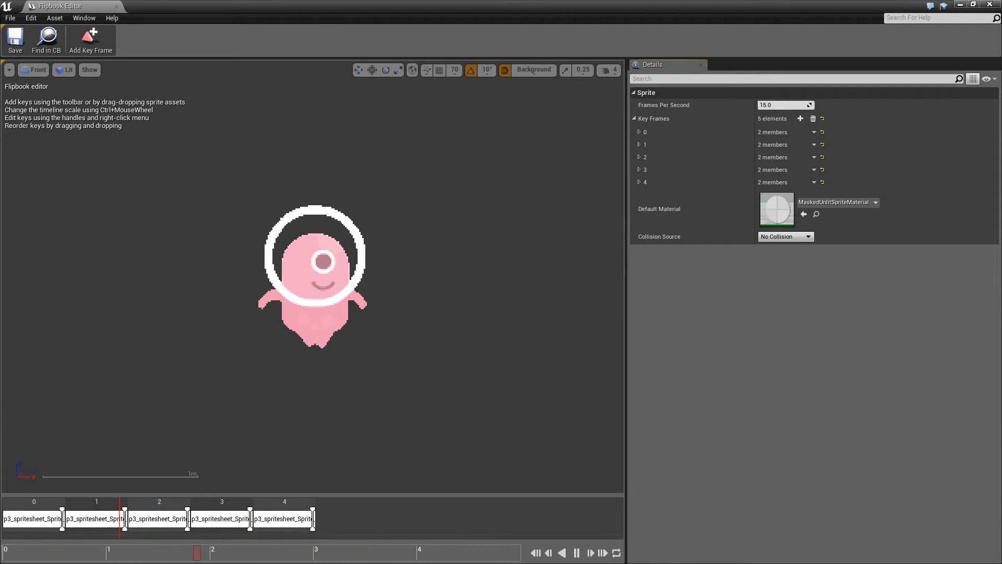
left_click(576, 552)
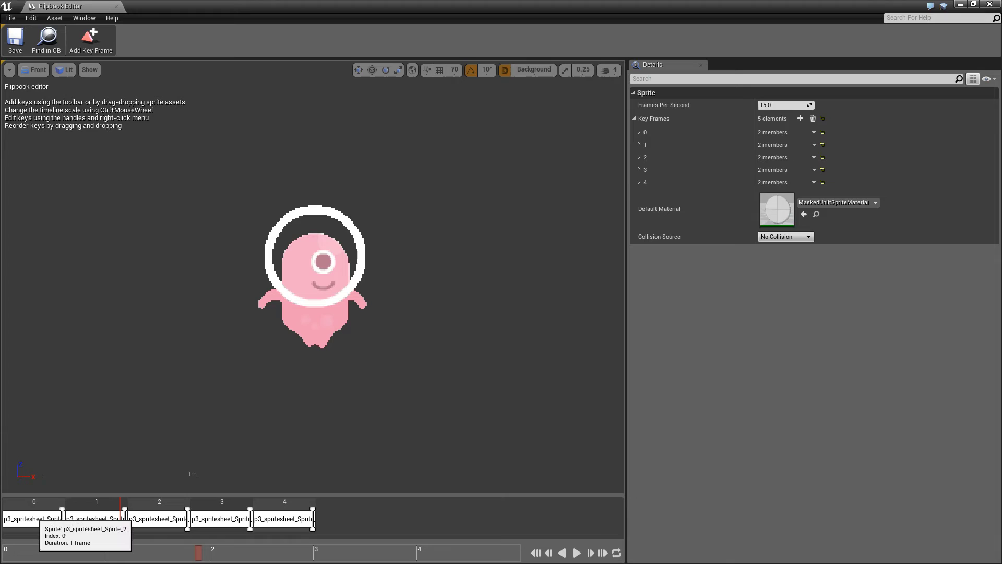
mouse_move(62, 519)
left_mouse_down()
mouse_move(313, 518)
mouse_move(62, 518)
left_mouse_up()
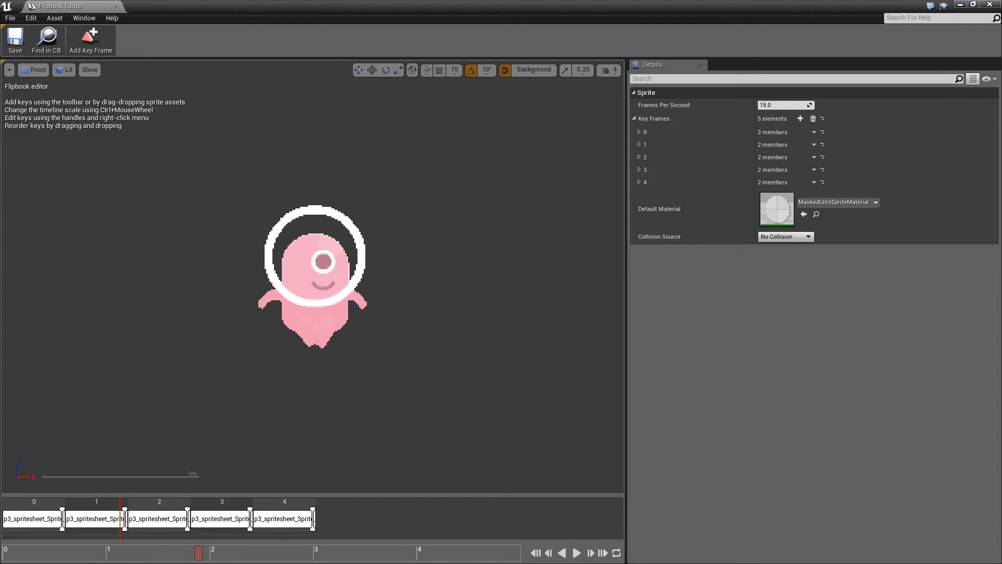
Expand key frame 0, try a Frame Run of 5, and set it back to 1
left_click(639, 132)
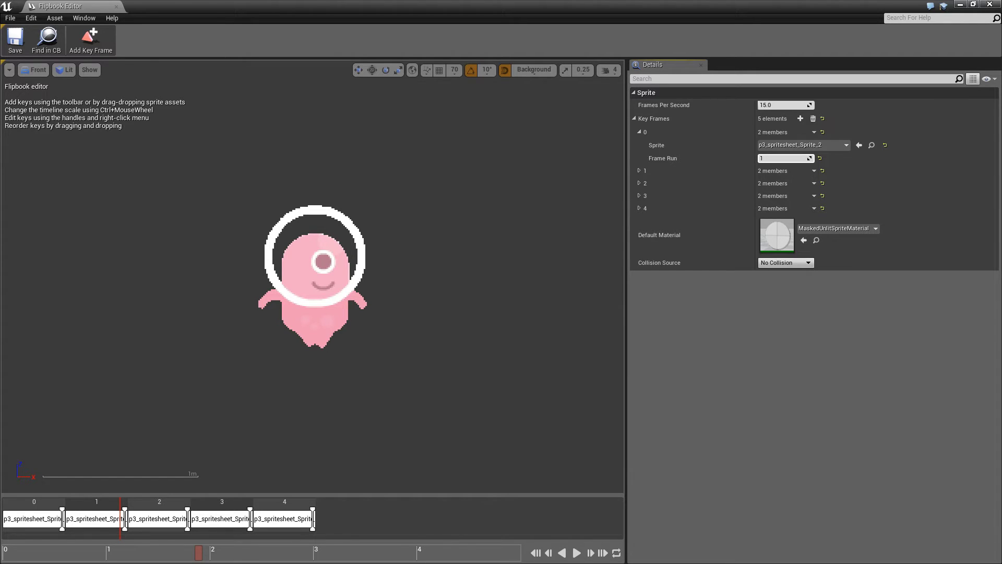
type("5")
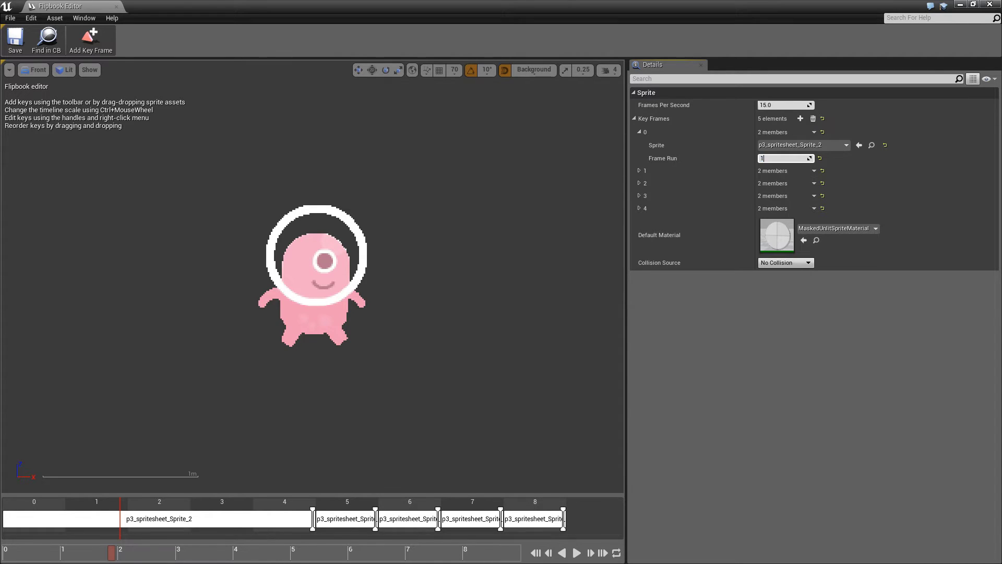
key("Return")
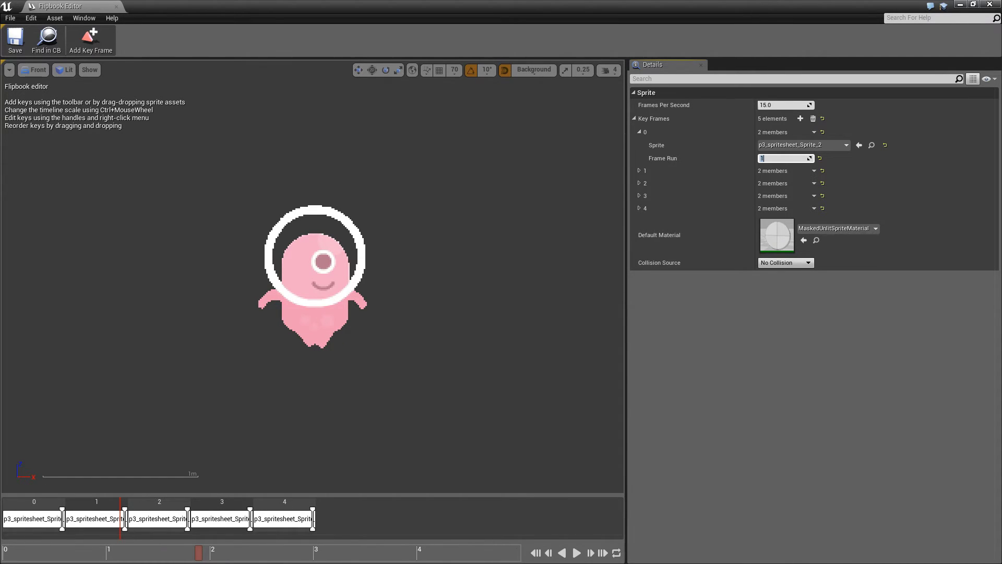
Browse the sprites available for key frame 0 and close the list without choosing one
left_click(791, 144)
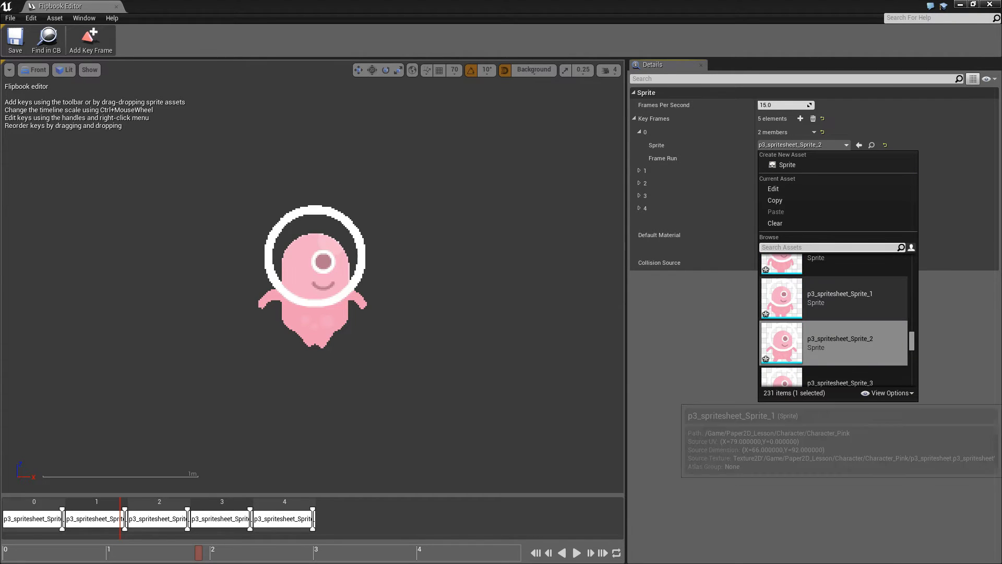
scroll(833, 334, "up", 6, "ctrl")
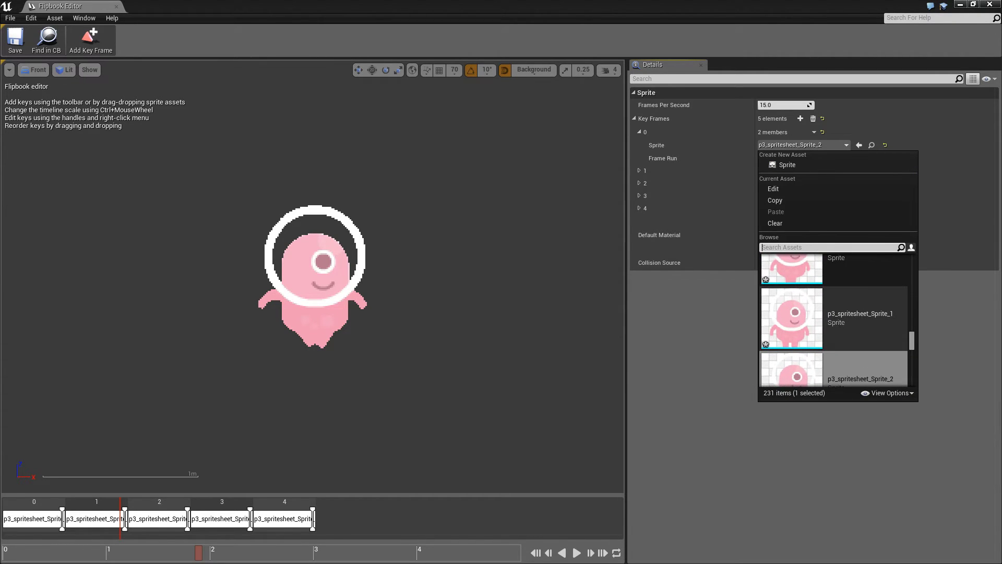
scroll(833, 320, "down", 3)
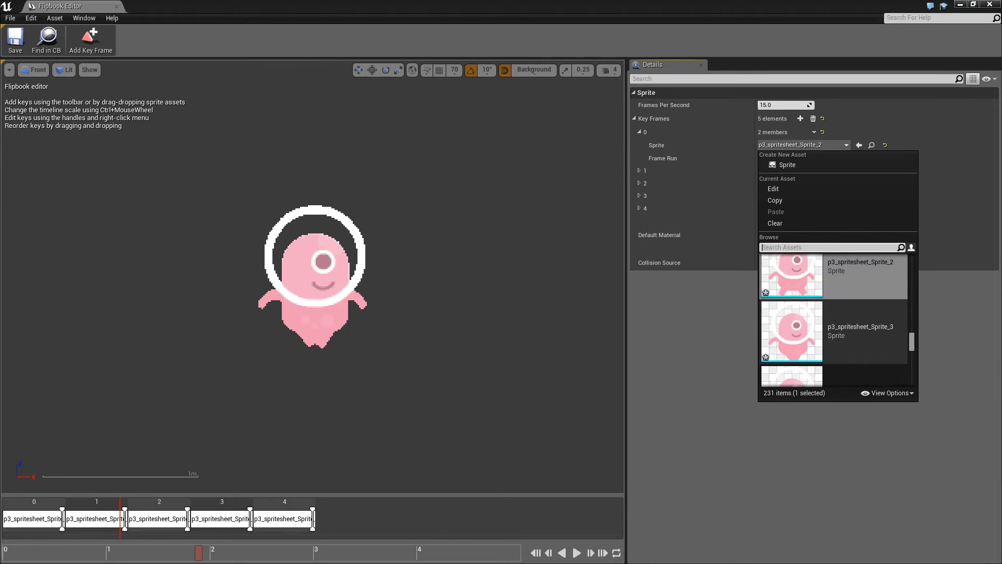
key("Escape")
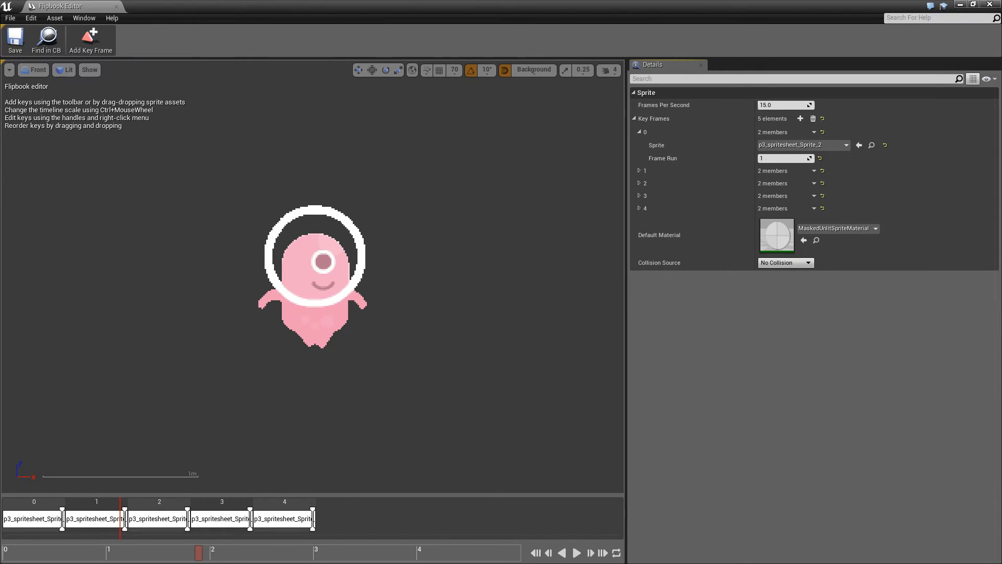
Insert an empty key frame before key frame 0 and look at the sprites available for it
left_click(813, 132)
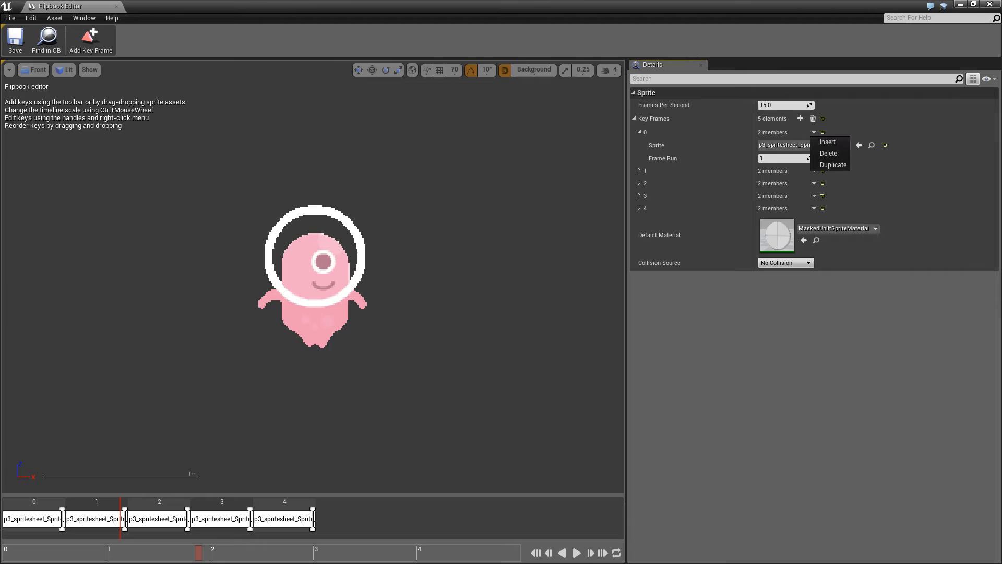
left_click(827, 142)
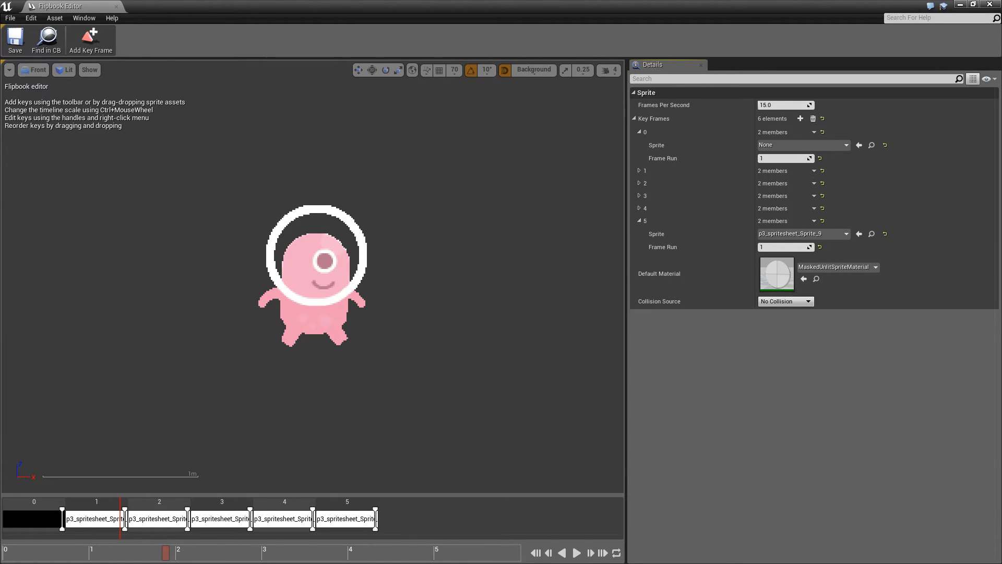
left_click(803, 145)
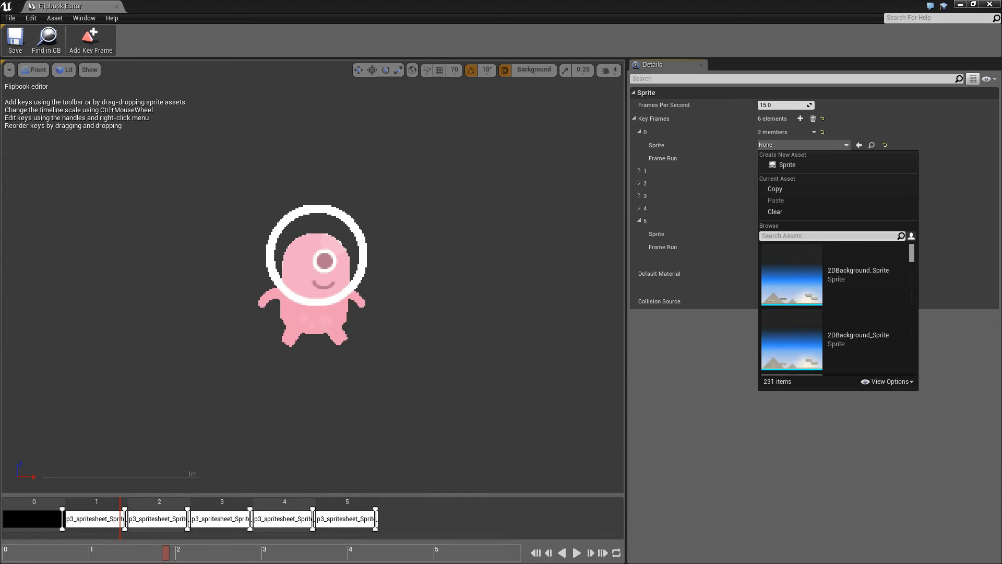
key("Escape")
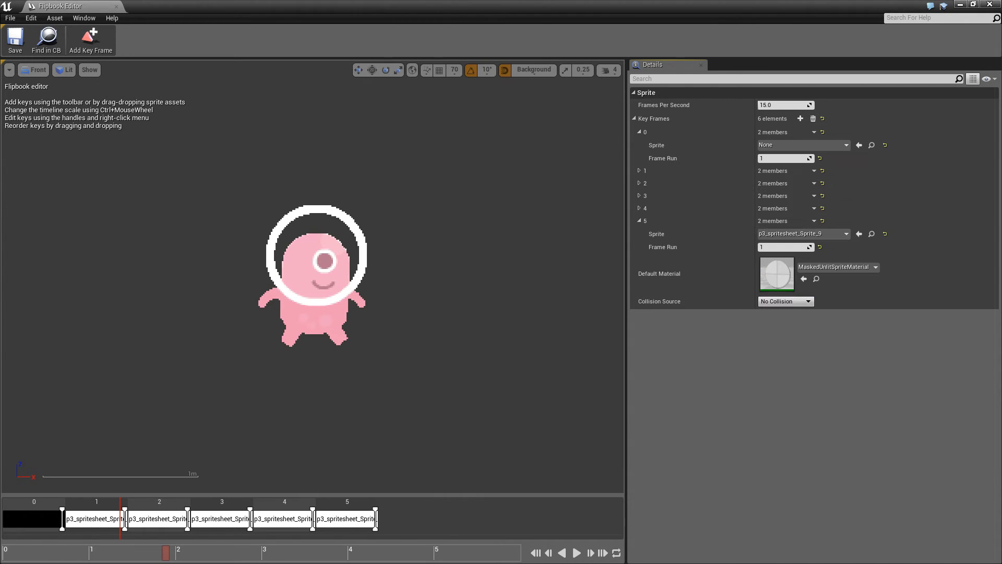
Delete the empty key frame 0 and move the p3_spritesheet_Sprite_3 key frame from index 1 to index 3
left_click(814, 132)
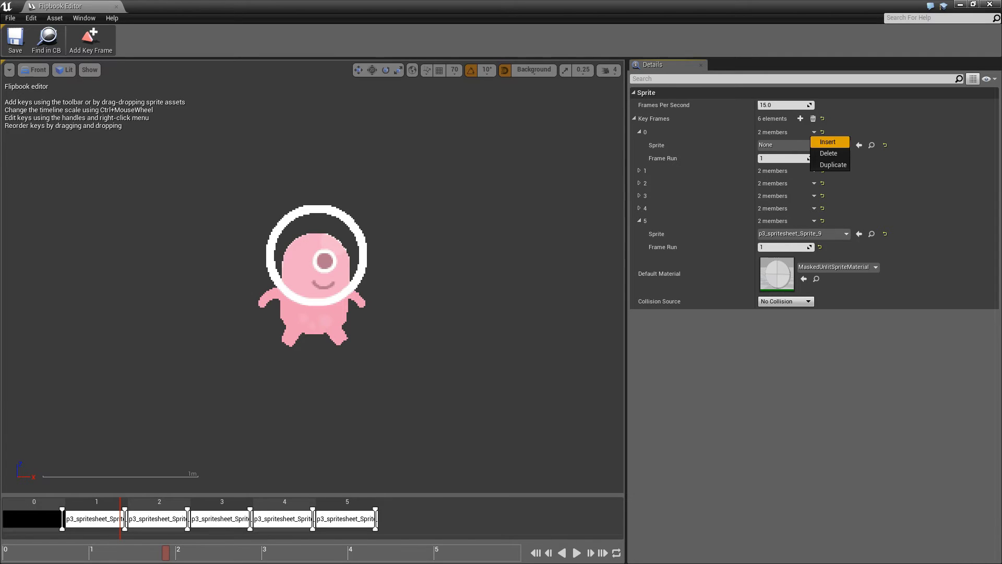
left_click(829, 153)
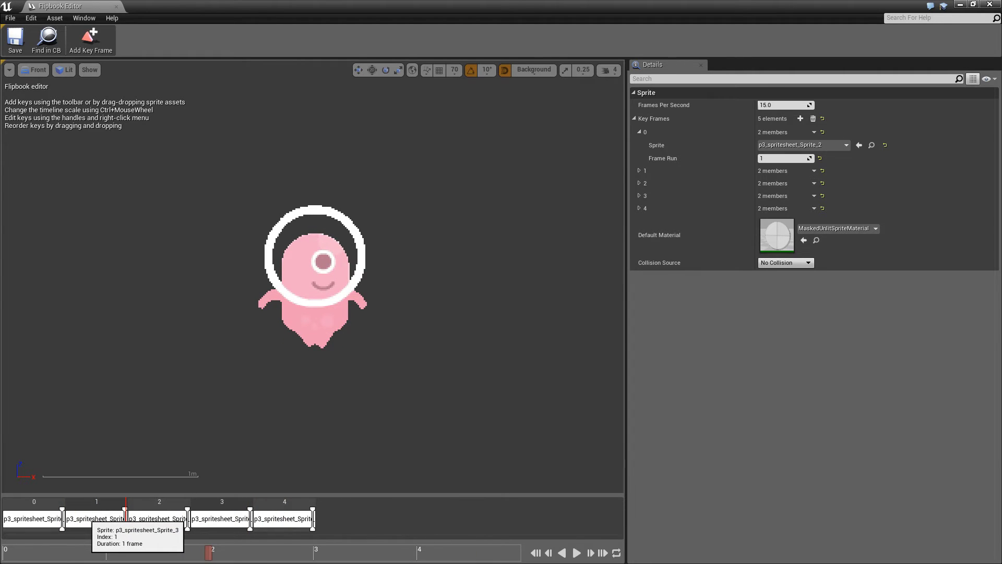
left_click_drag(94, 520, 199, 520)
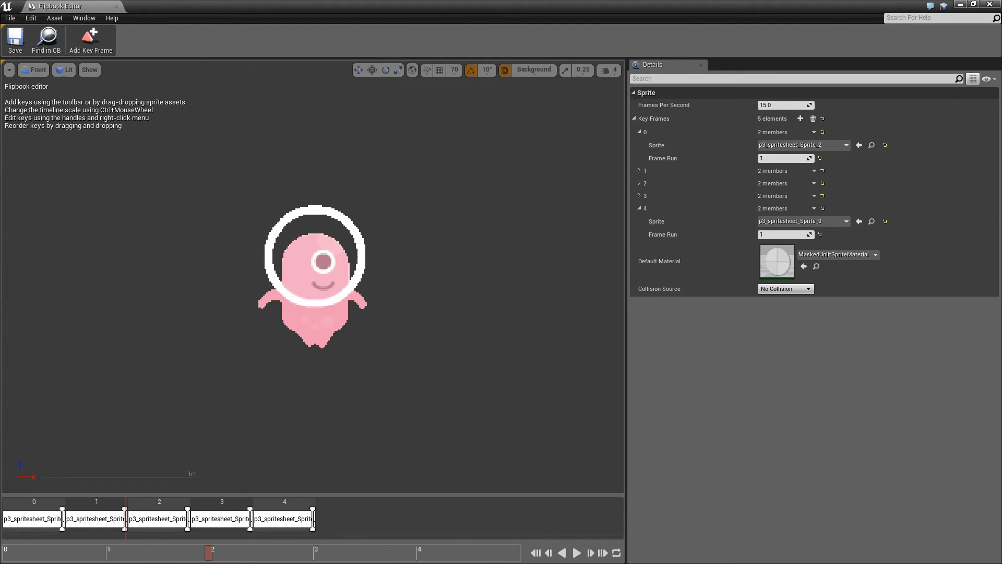
Play the reordered flipbook animation, pause it, and collapse the details of key frame 0
left_click(576, 552)
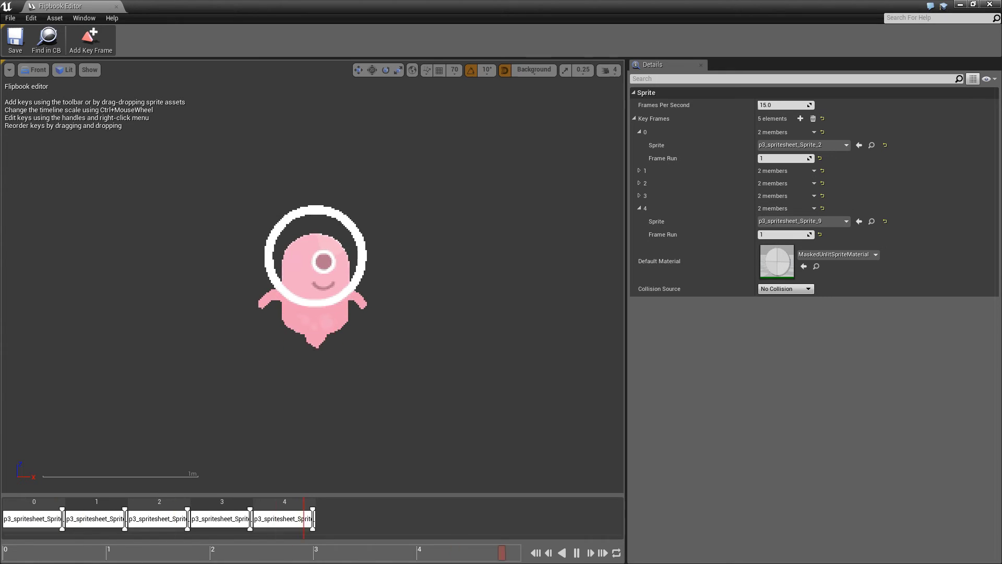
left_click(576, 553)
left_click(639, 132)
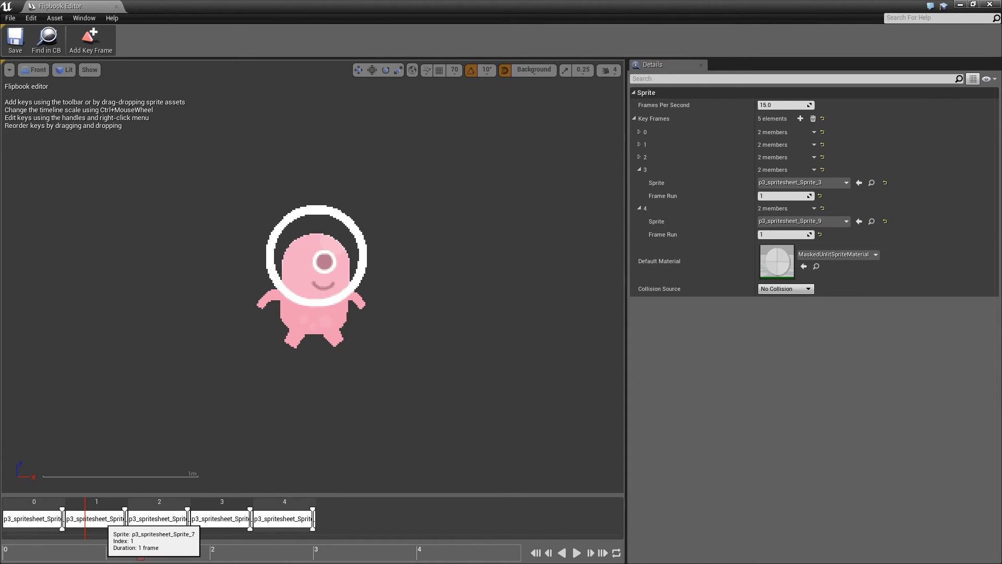
Duplicate and rearrange key frames on the timeline to make nine in total, then pause the preview and close the flipbook
right_click(102, 520)
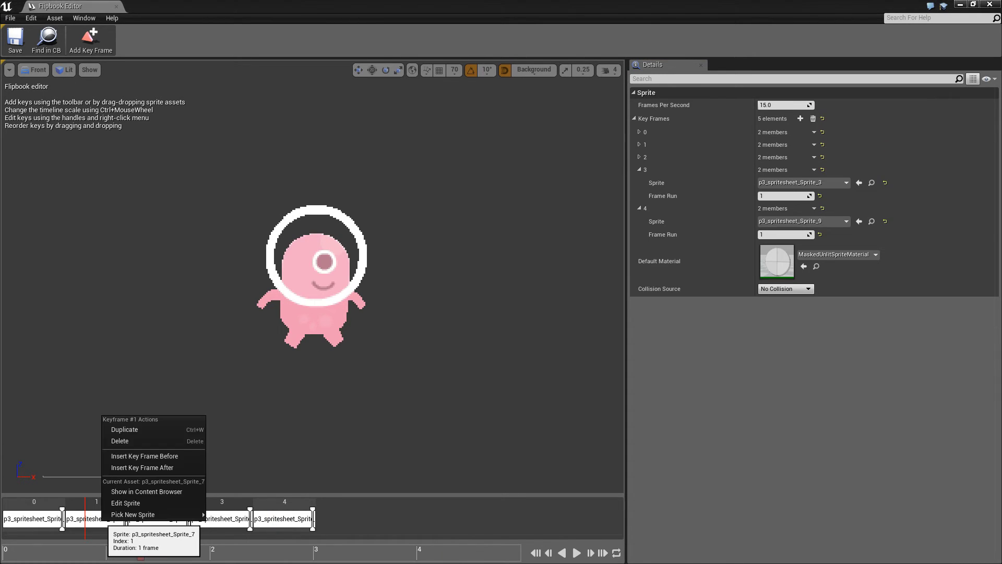
left_click(124, 429)
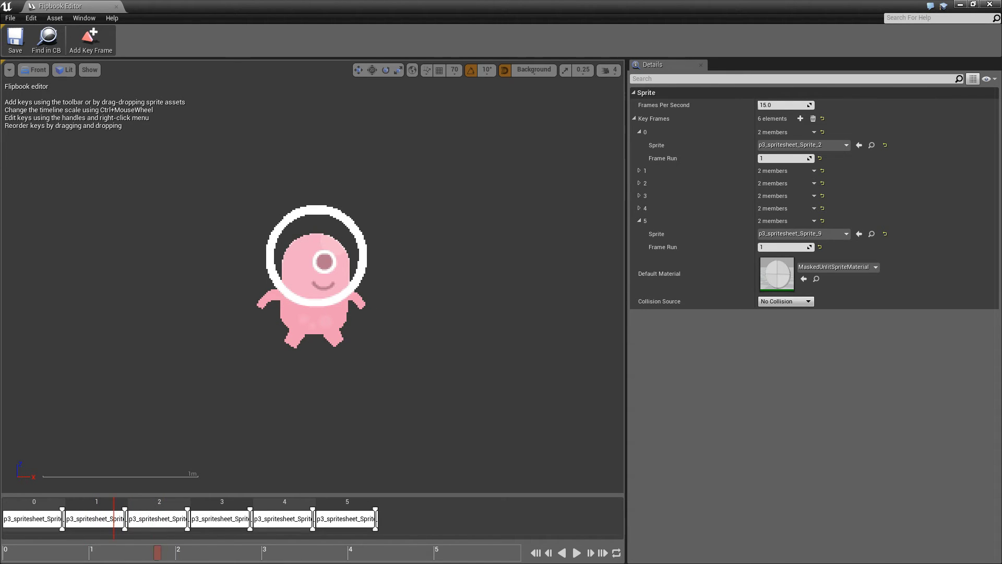
left_click_drag(161, 521, 124, 520)
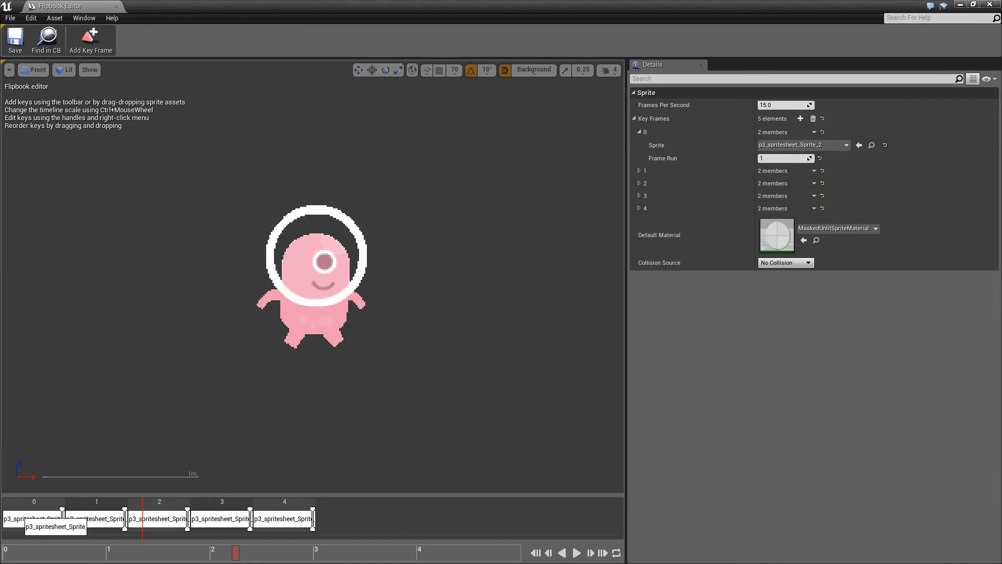
left_click_drag(4, 523, 3, 524)
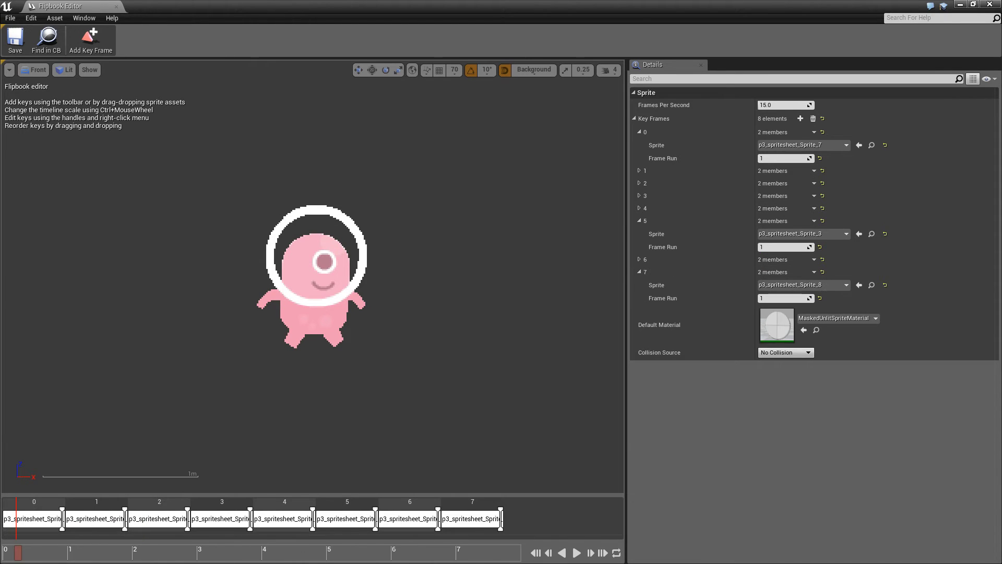
left_click_drag(453, 521, 156, 523)
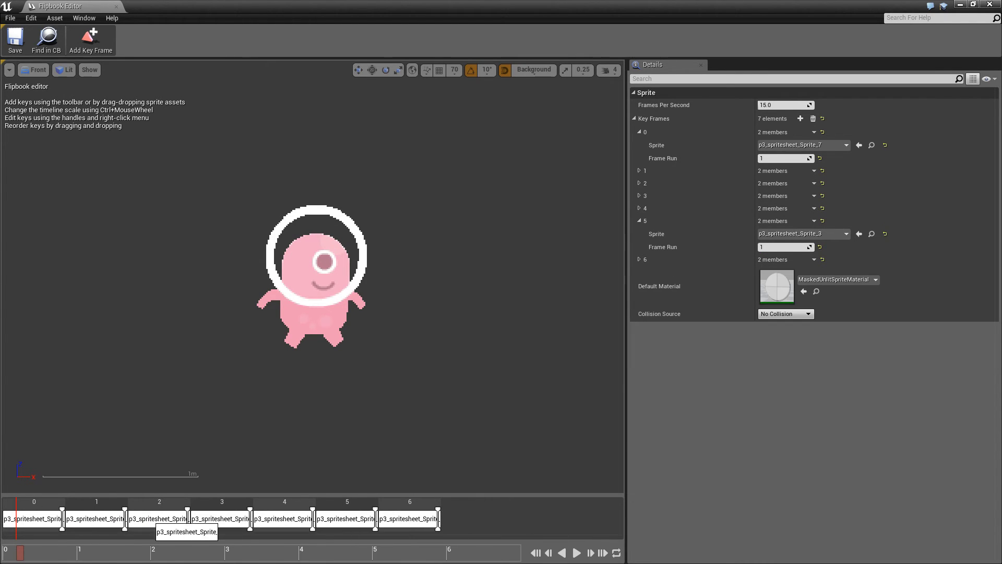
left_click_drag(42, 527, 37, 519)
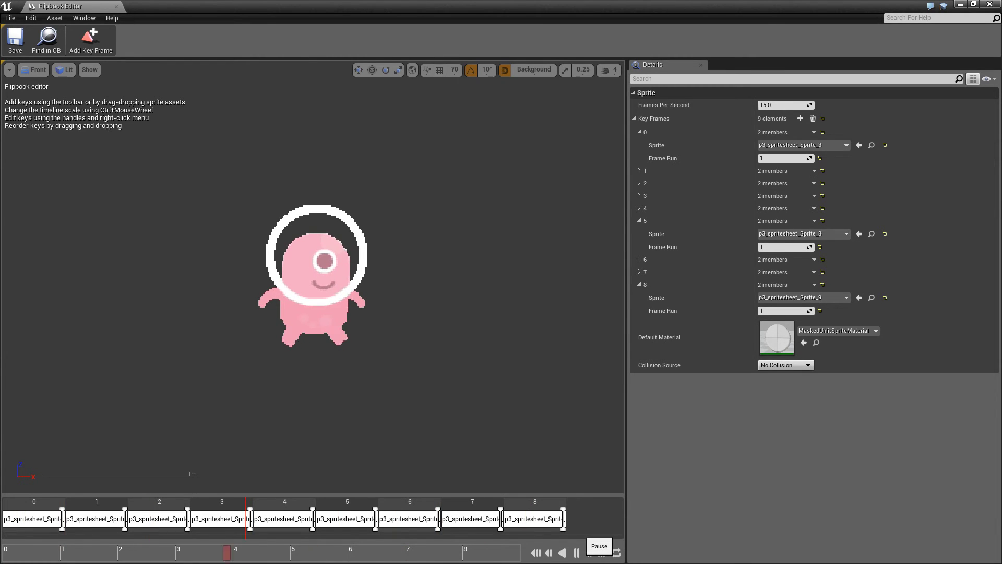
left_click(577, 552)
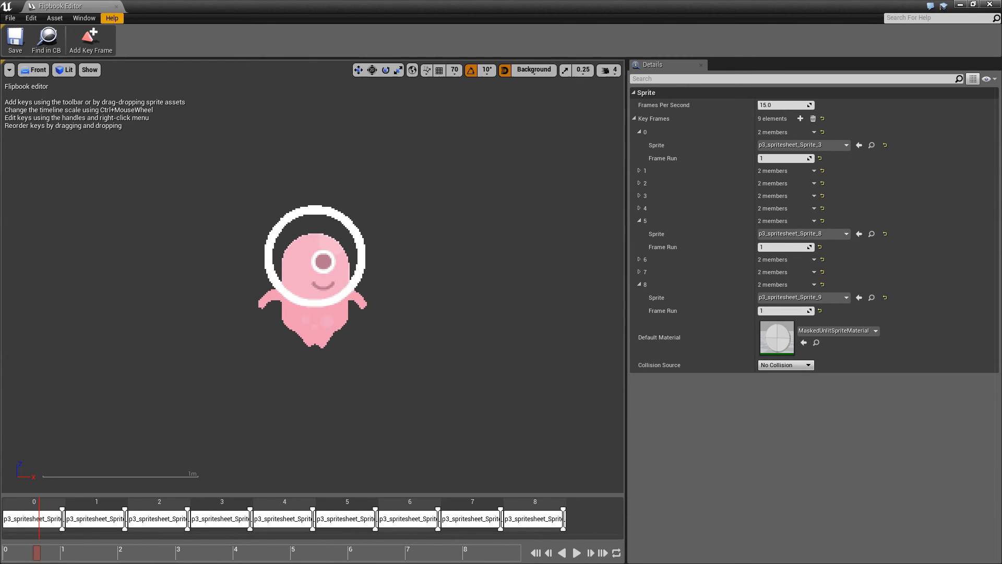
left_click(116, 6)
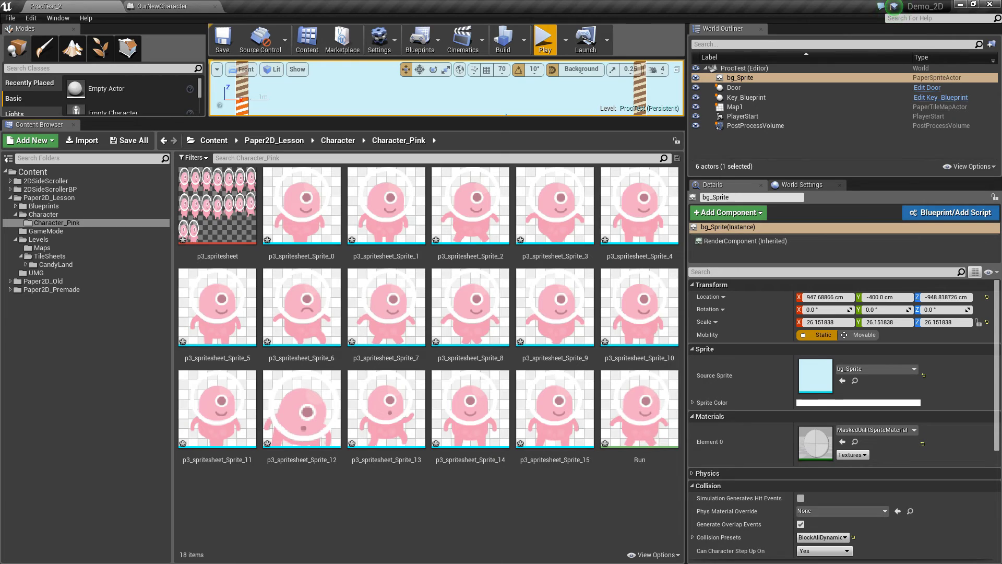
Create a flipbook from p3_spritesheet_Sprite_13, name it Jump, and open it
left_click(373, 404)
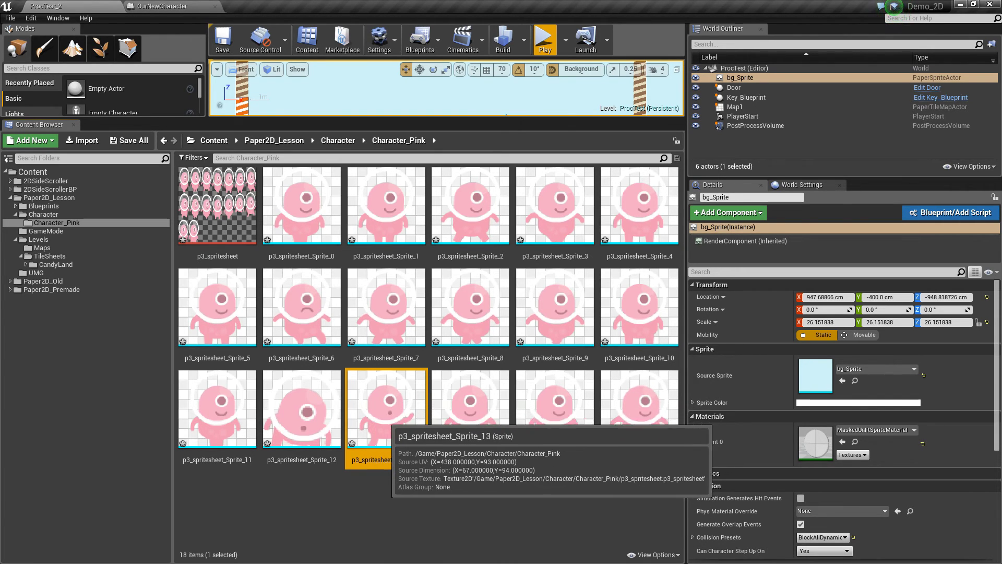
right_click(386, 414)
left_click(459, 180)
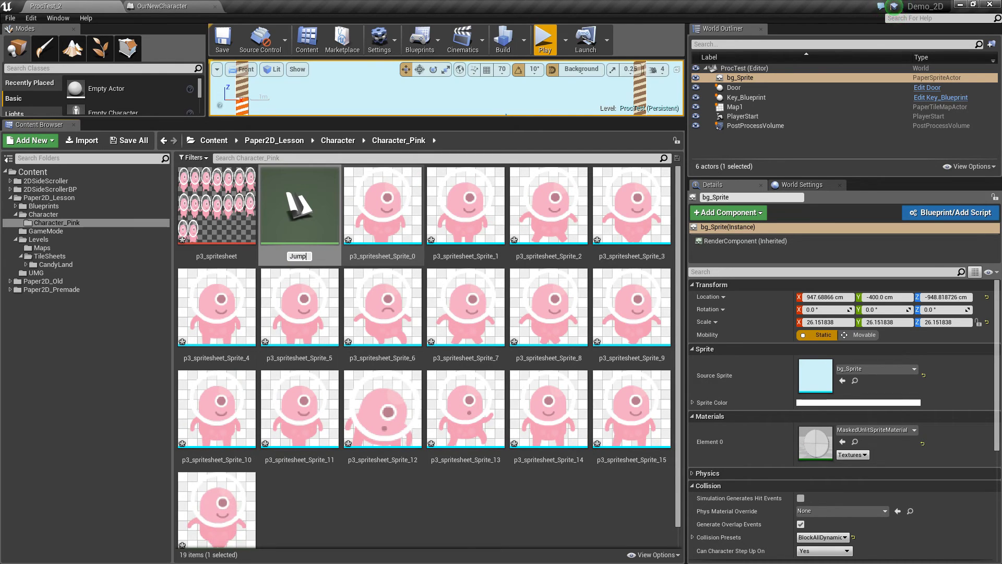
key("Return")
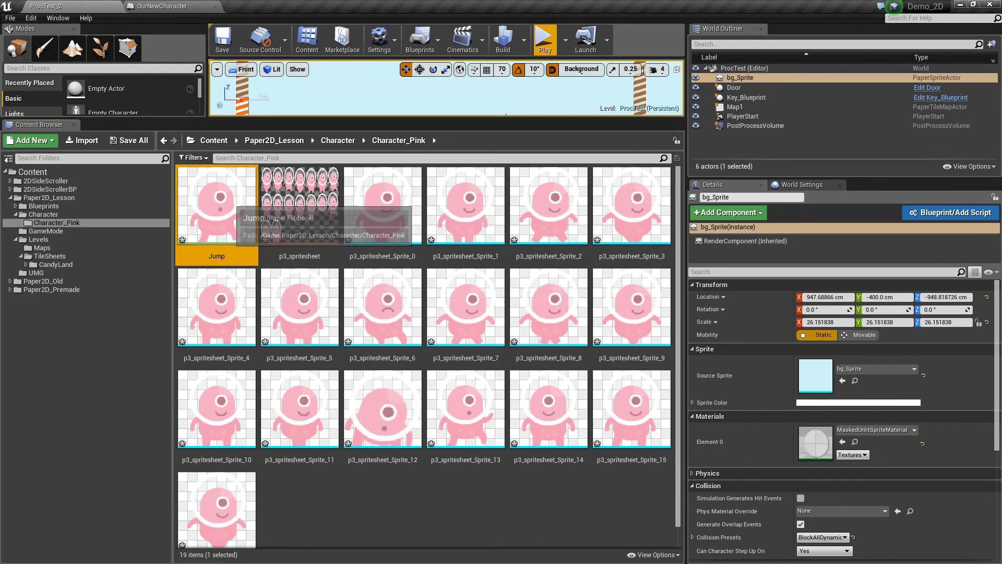
double_click(216, 209)
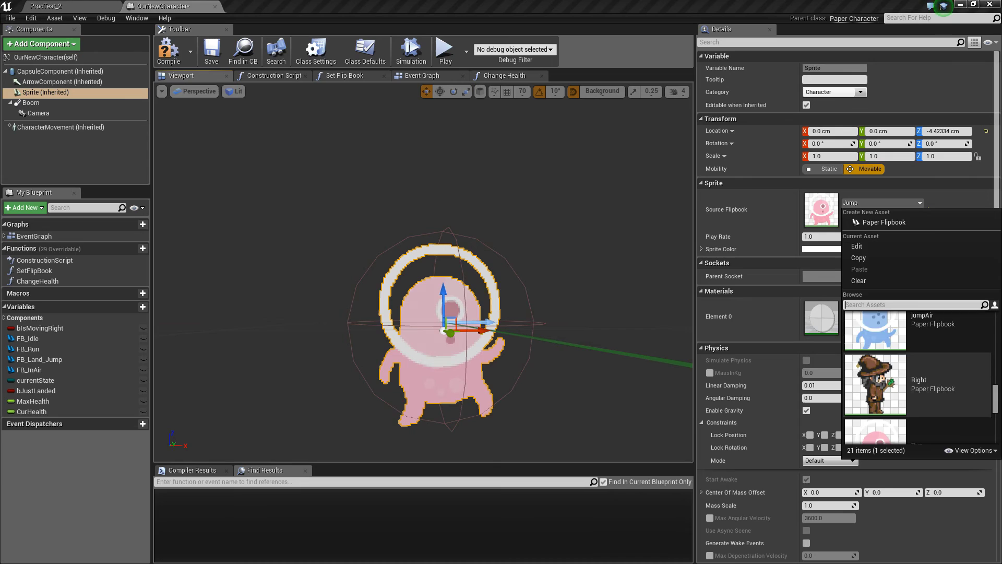
Assign the Run flipbook to the Sprite component of OurNewCharacter and view the character from the front
left_click(897, 399)
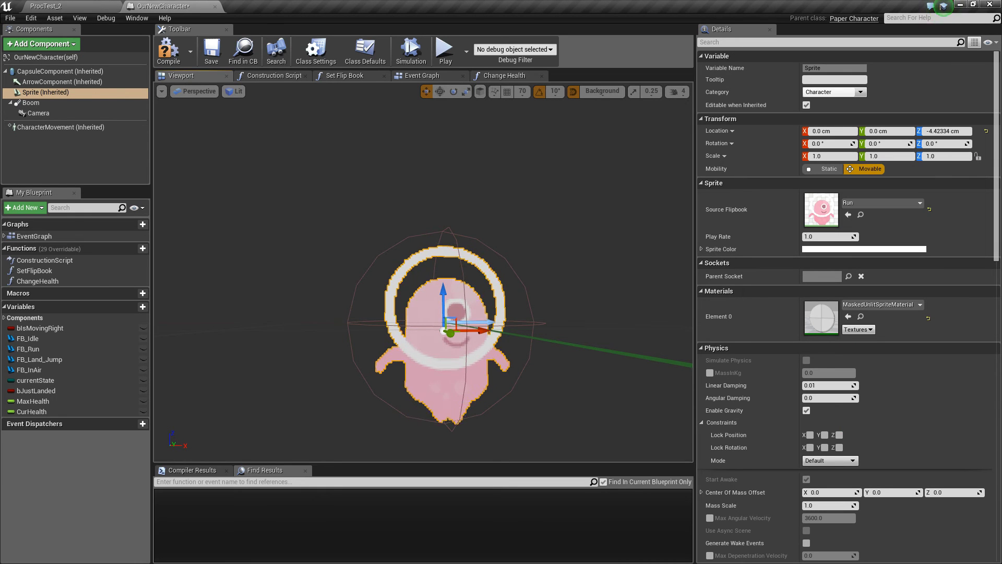
right_click_drag(423, 271, 361, 266)
middle_click_drag(360, 266, 396, 303)
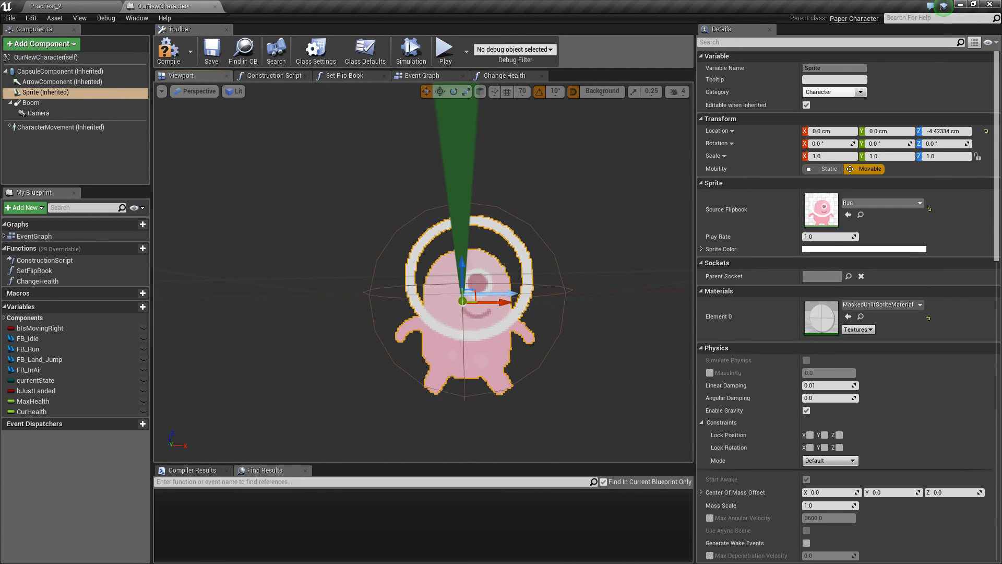
Switch the Sprite component's Source Flipbook to the pink Jump flipbook and compare the character's position
left_click(882, 203)
scroll(917, 376, "up", 5)
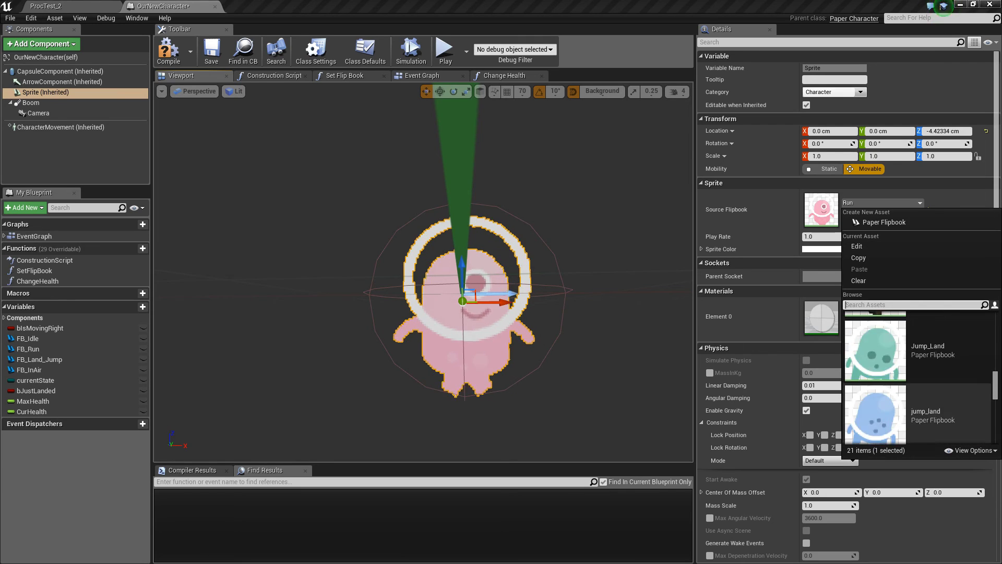
left_click(917, 386)
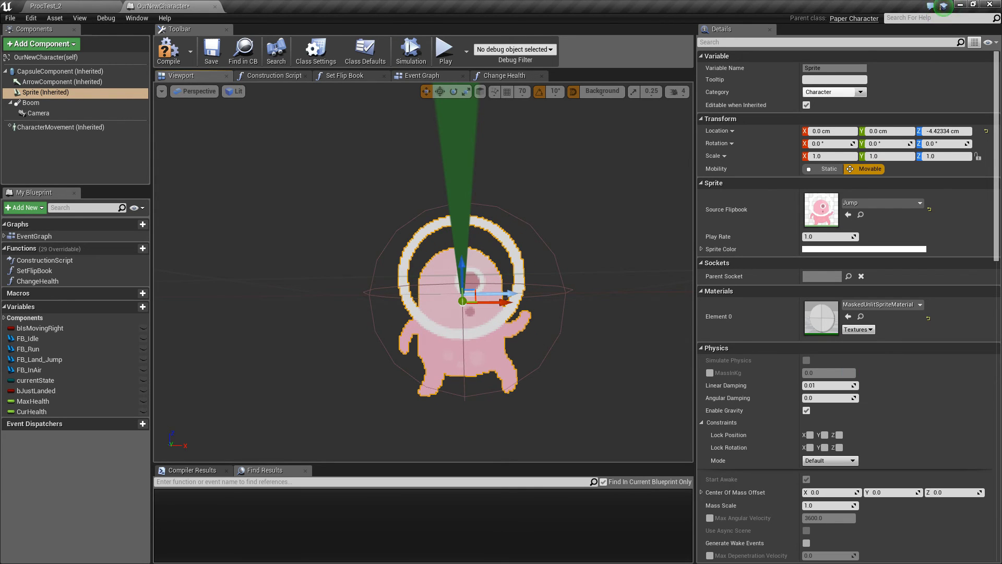
mouse_move(423, 271)
right_mouse_down()
mouse_move(444, 280)
mouse_move(432, 273)
right_mouse_up()
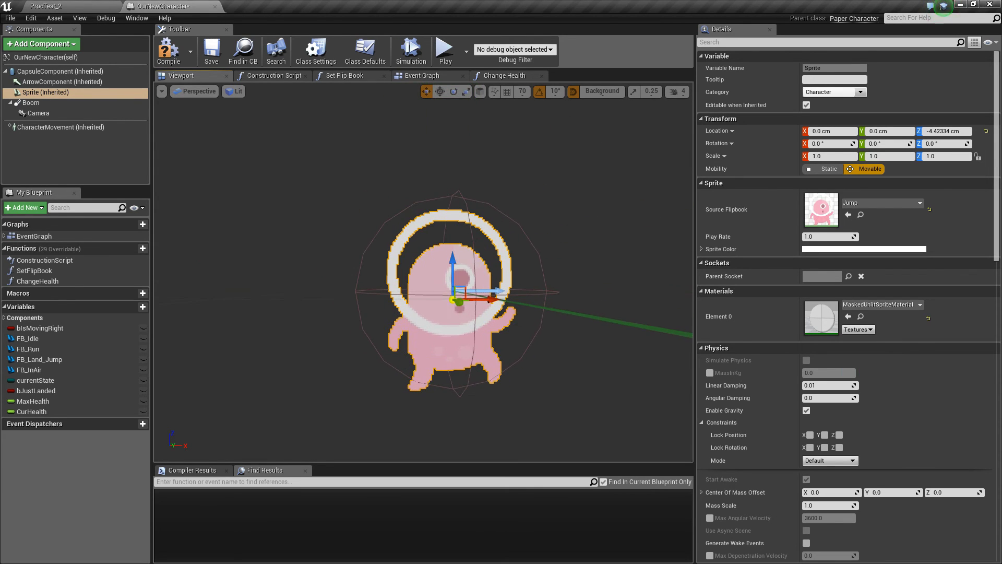
Select p3_spritesheet_Sprite_0 through p3_spritesheet_Sprite_15 in the Character_Pink folder and open them for bulk editing in the property matrix
left_click(96, 6)
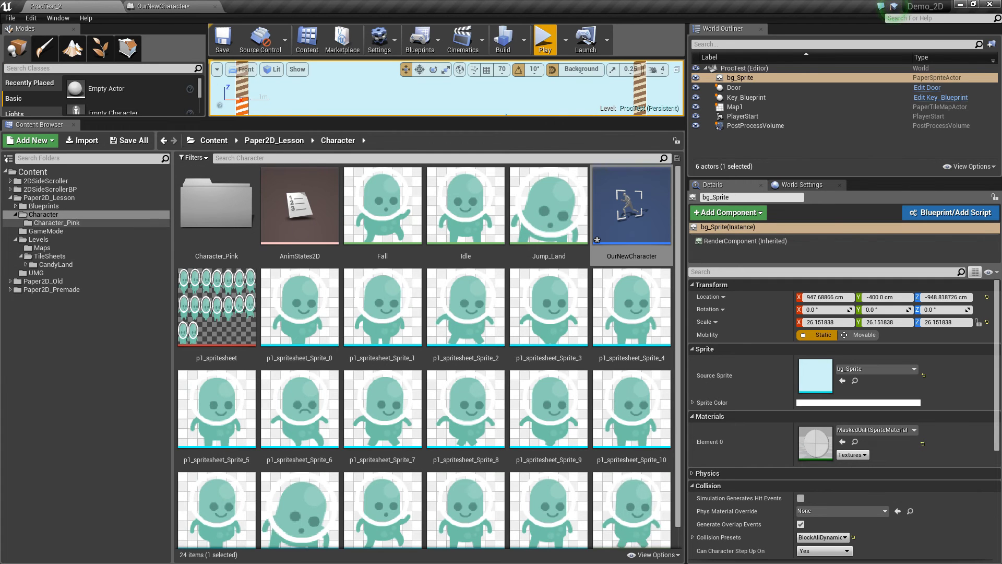
left_click(57, 222)
left_click(382, 209)
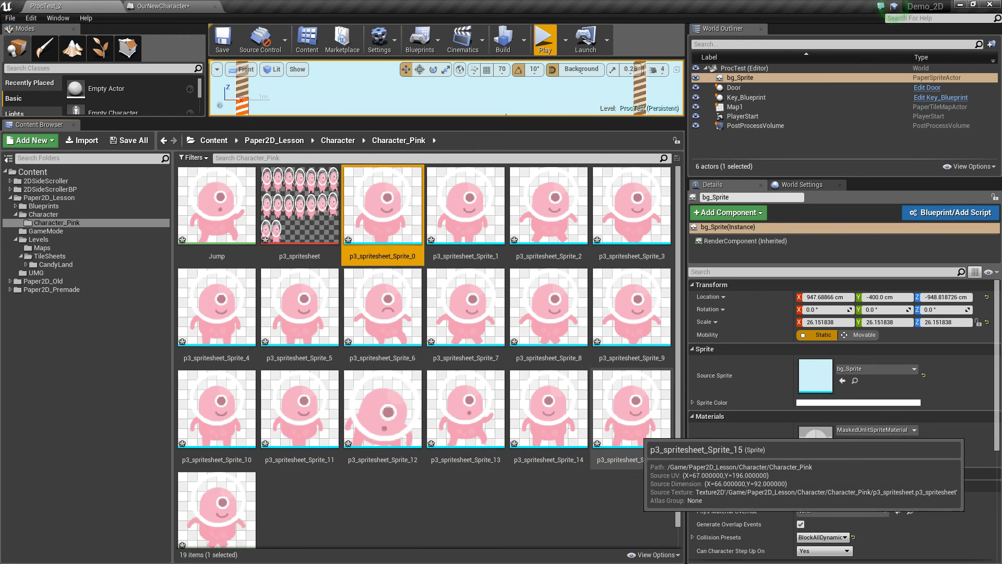
left_click(631, 418, "shift")
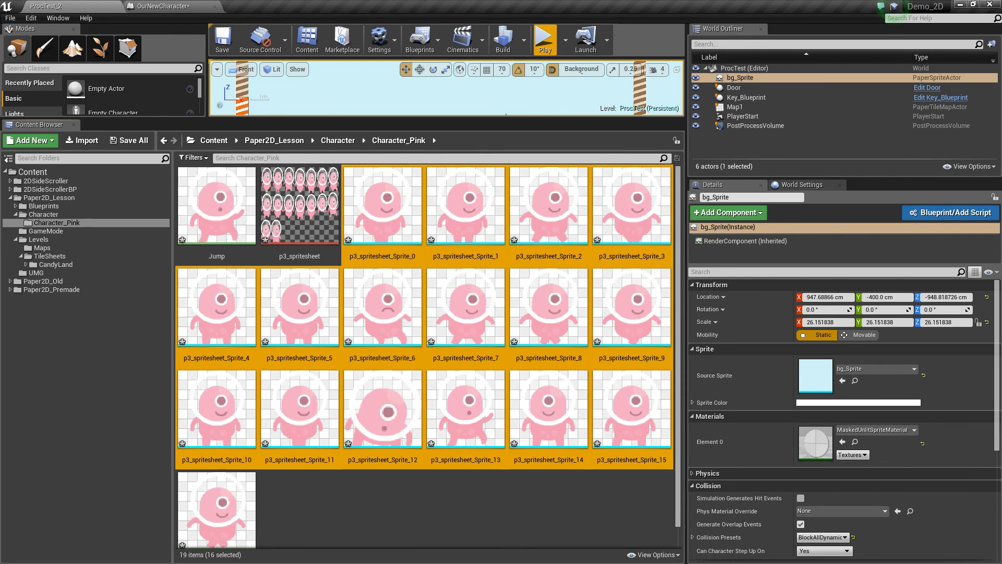
right_click(617, 401)
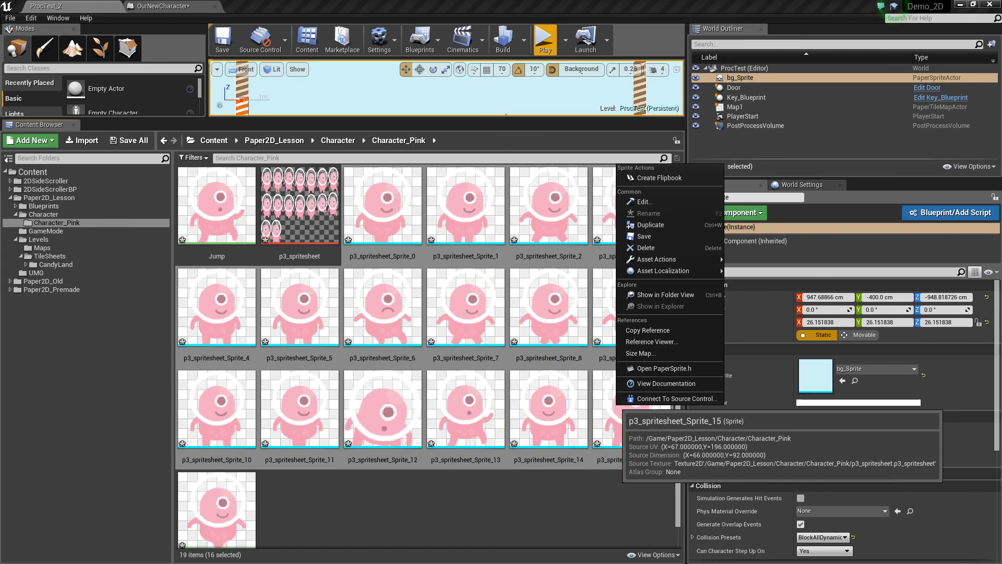
mouse_move(673, 271)
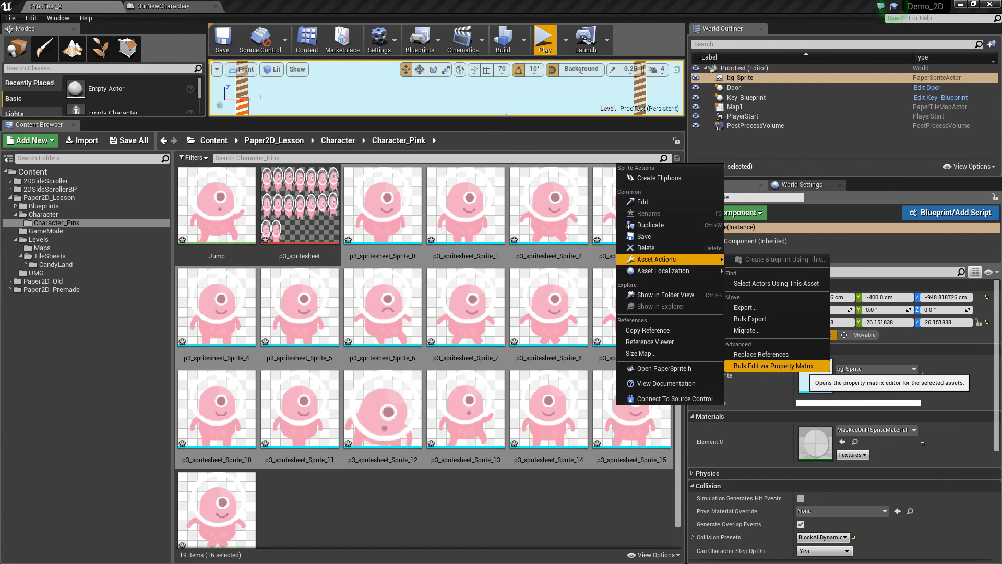
left_click(776, 365)
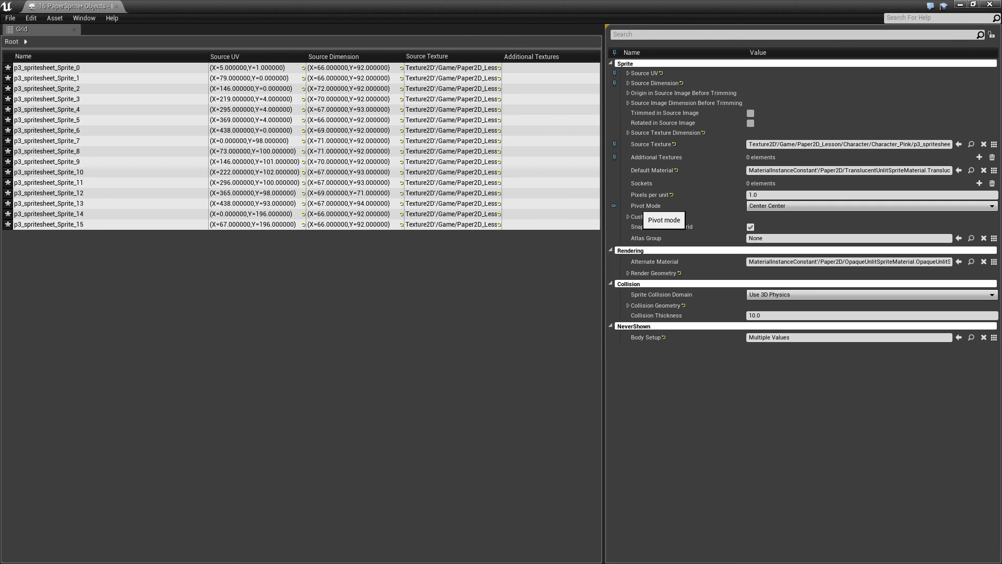
Set the Pivot Mode of all selected sprites to Bottom Center, close the property matrix, and clear the sprite selection
left_click(766, 207)
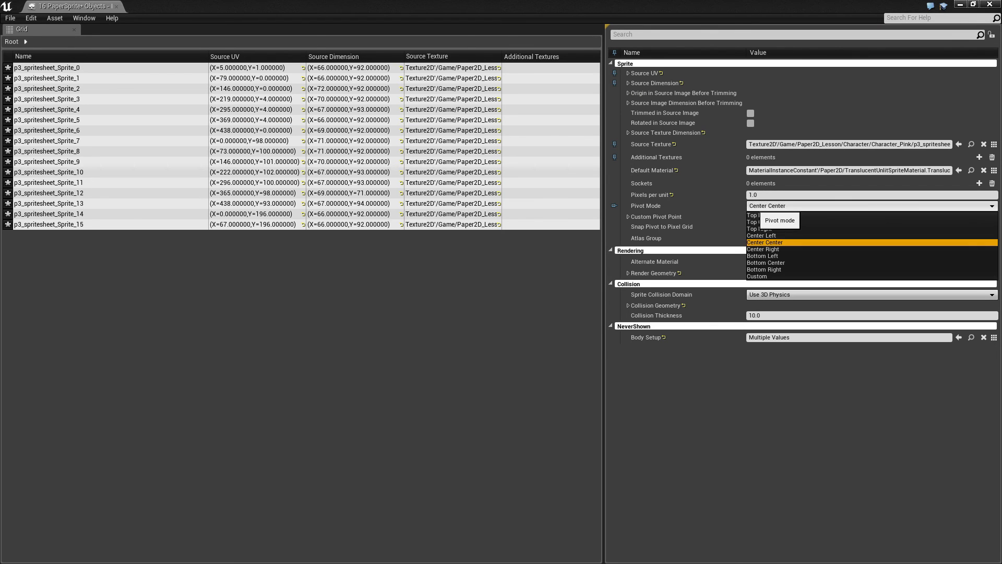
left_click(765, 263)
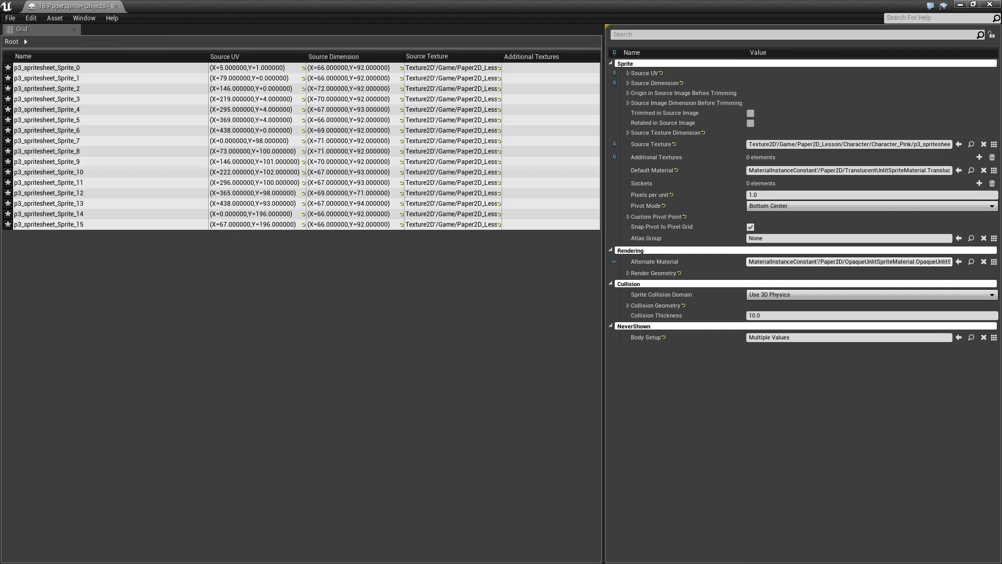
left_click(111, 6)
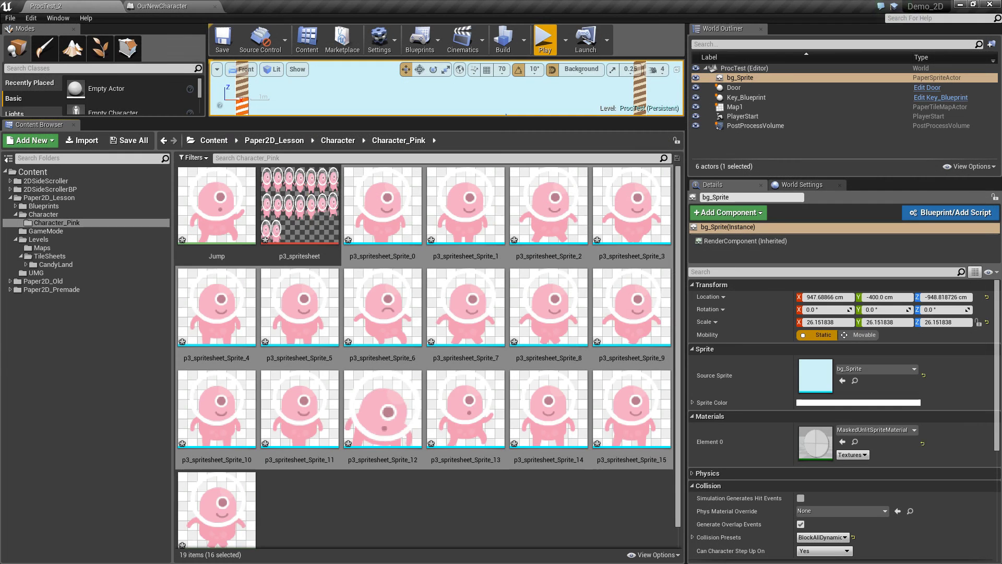
key("Escape")
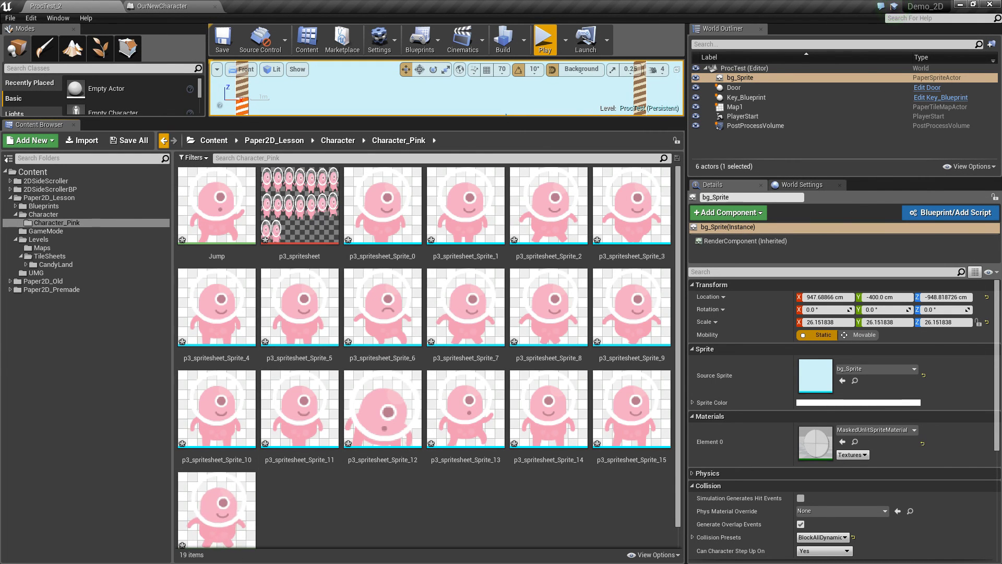
In the OurNewCharacter blueprint, set the Sprite component's Source Flipbook to the pink Jump flipbook
left_click(166, 6)
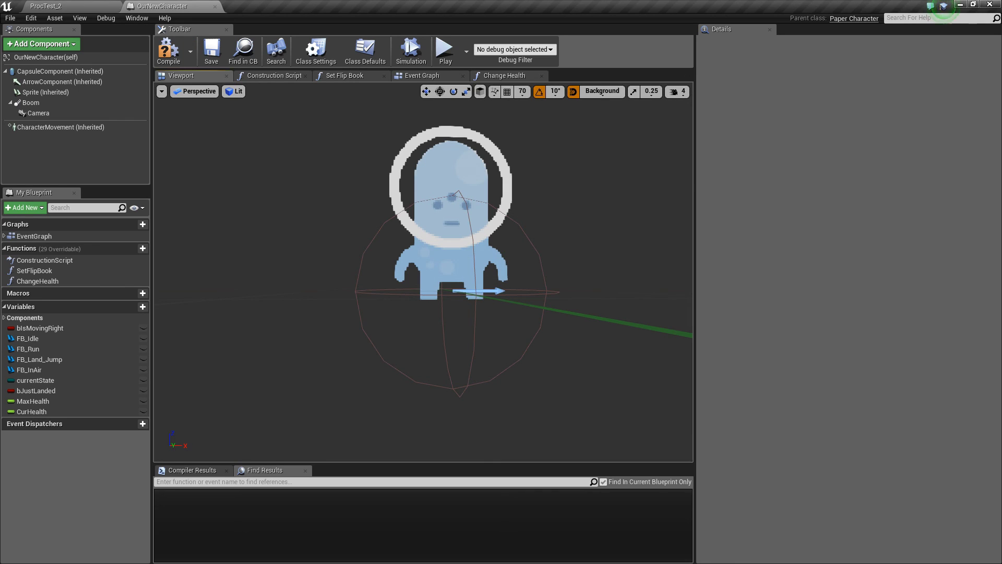
left_click(451, 219)
left_click(920, 203)
scroll(918, 365, "down", 4)
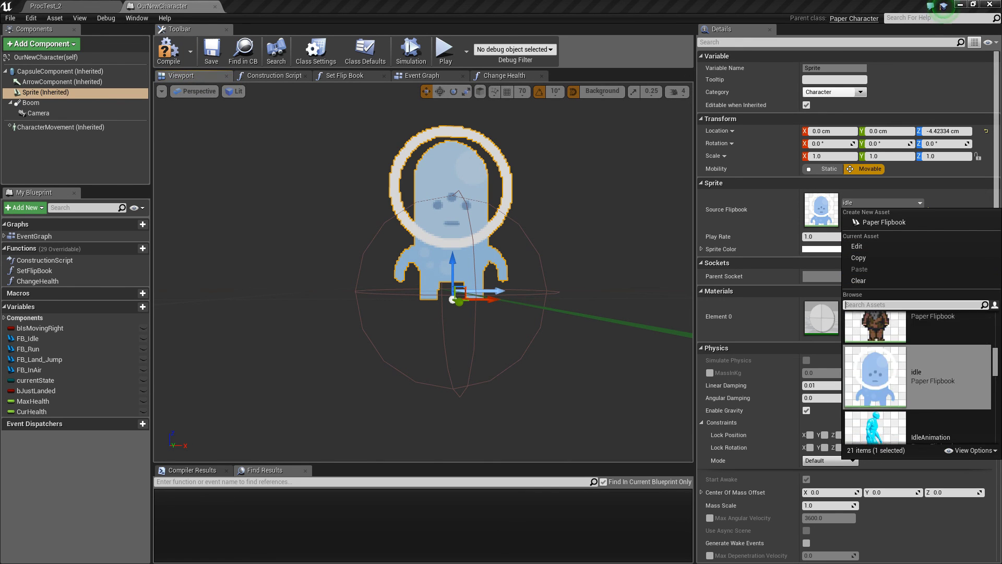
left_click(887, 357)
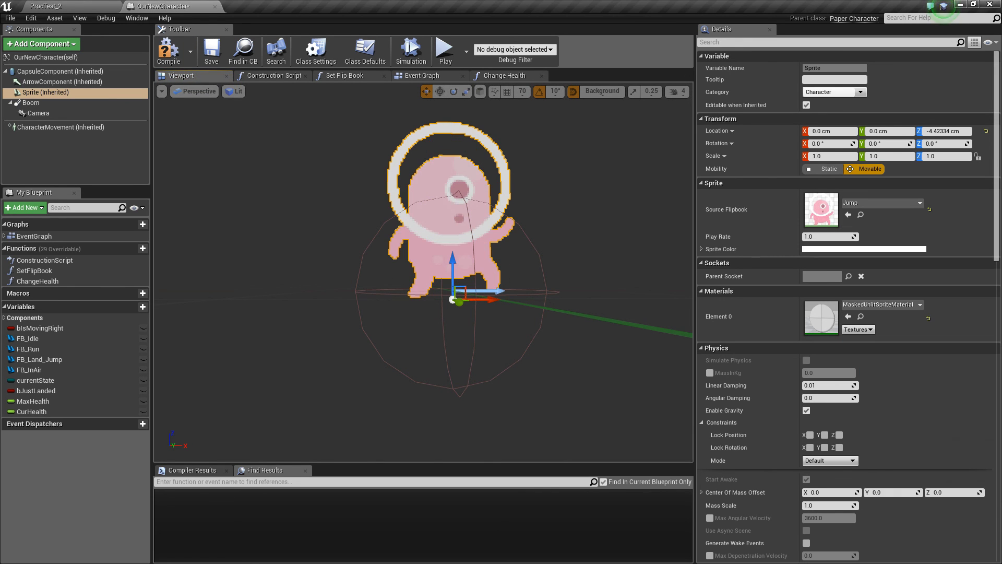
Set the Sprite component's Source Flipbook to the pink Run flipbook and check the character's alignment in the viewport
left_click(920, 203)
scroll(918, 376, "down", 5)
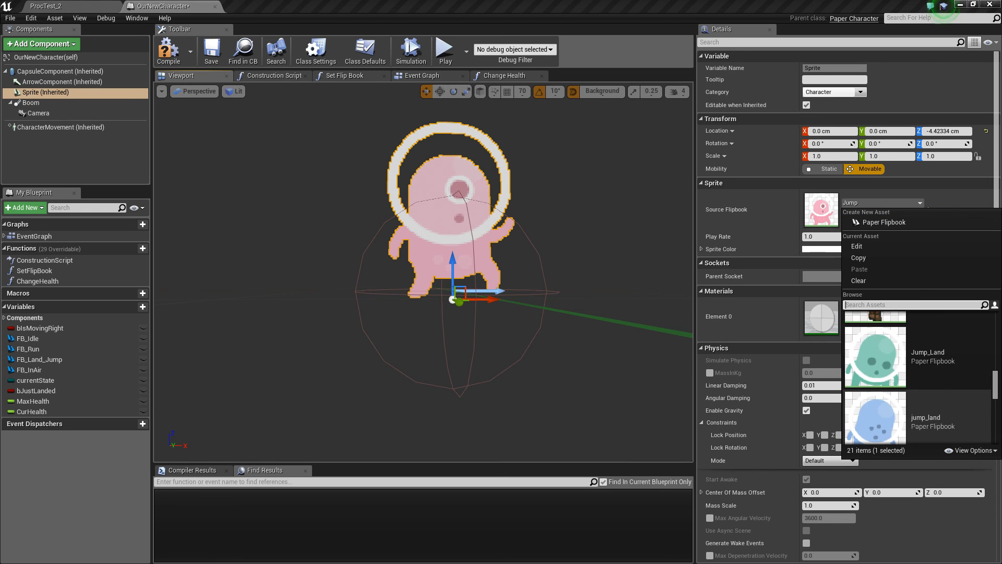
scroll(918, 387, "down", 3)
left_click(888, 386)
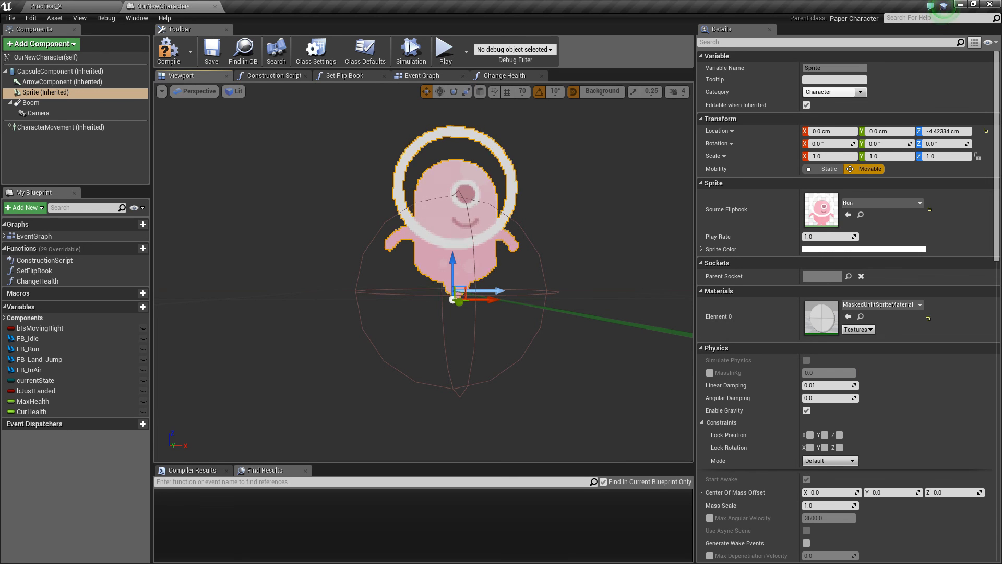
right_click_drag(453, 272, 375, 266)
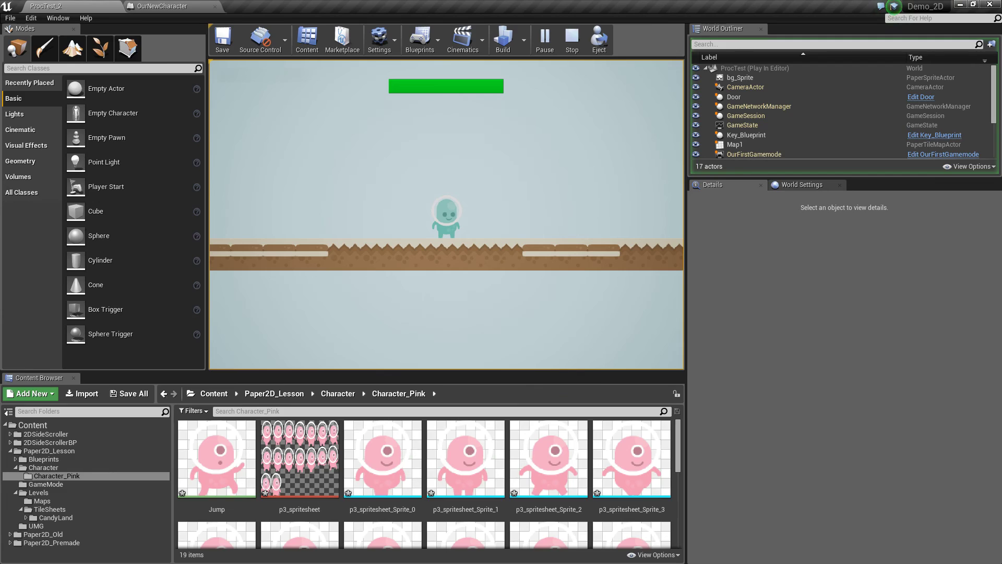
Play-test the ProcTest_2 level by running the character in both directions and jumping repeatedly to check its animations
key("d")
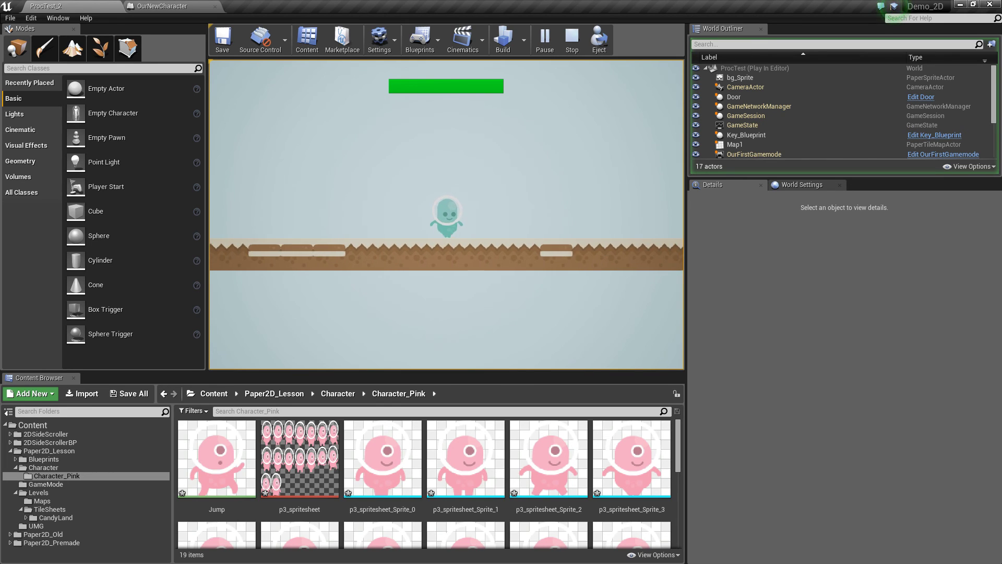
key("space")
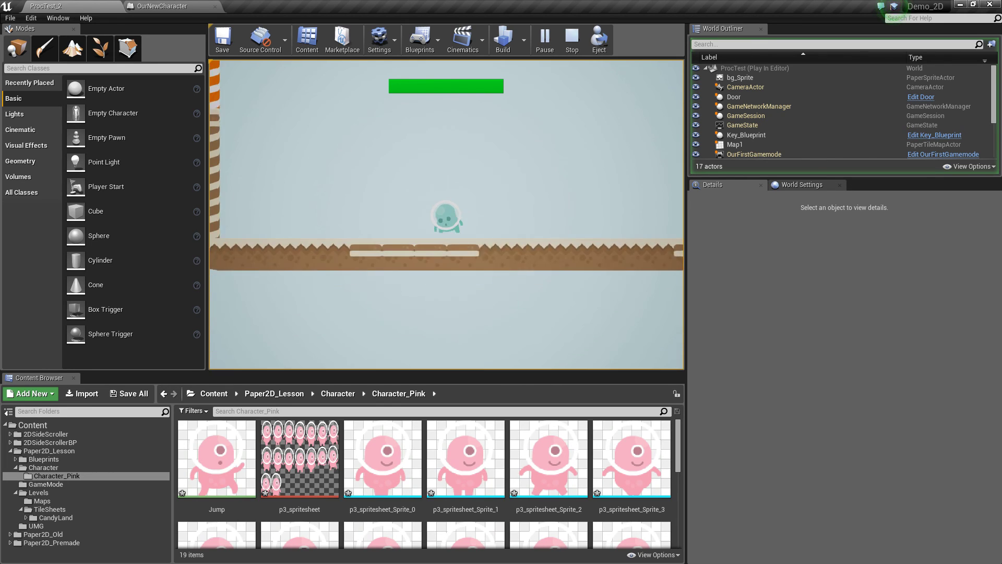
key("Right")
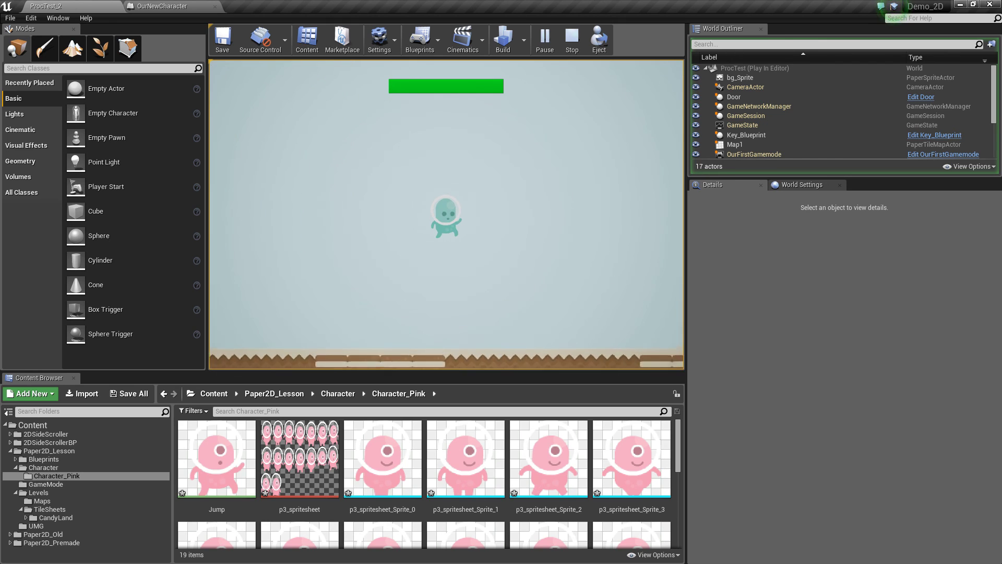
key("space")
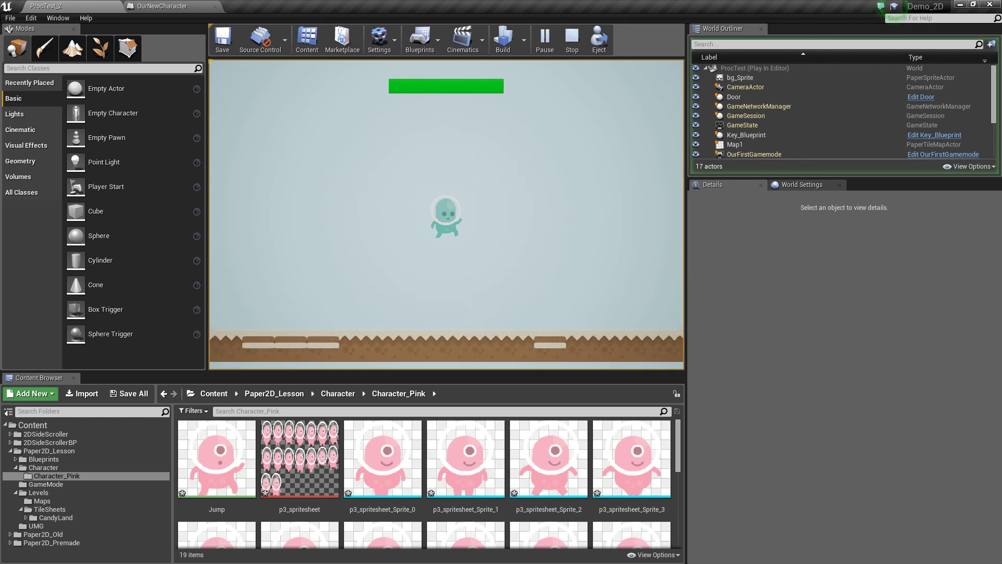
key("Left")
key("space")
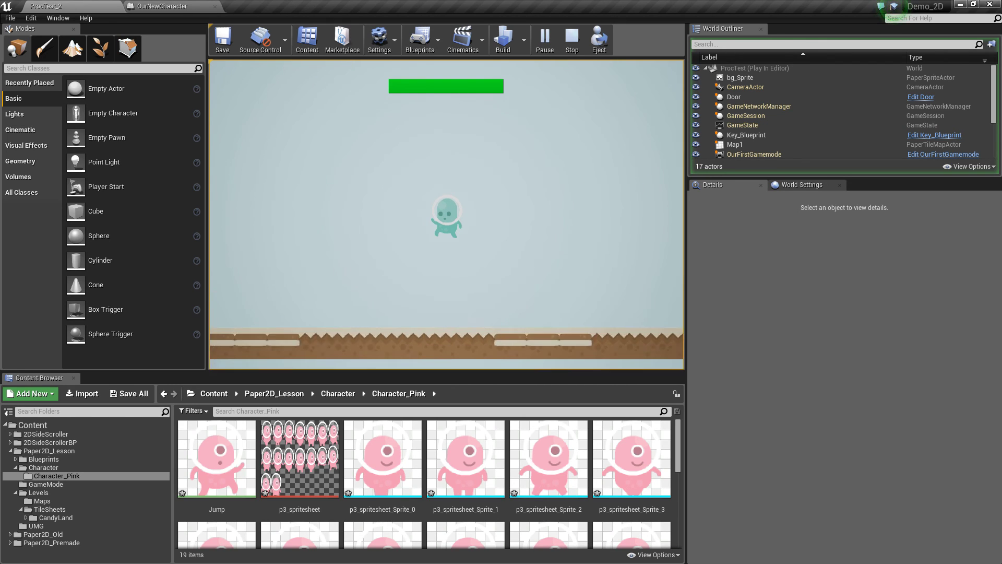
key("Right")
key("Right")
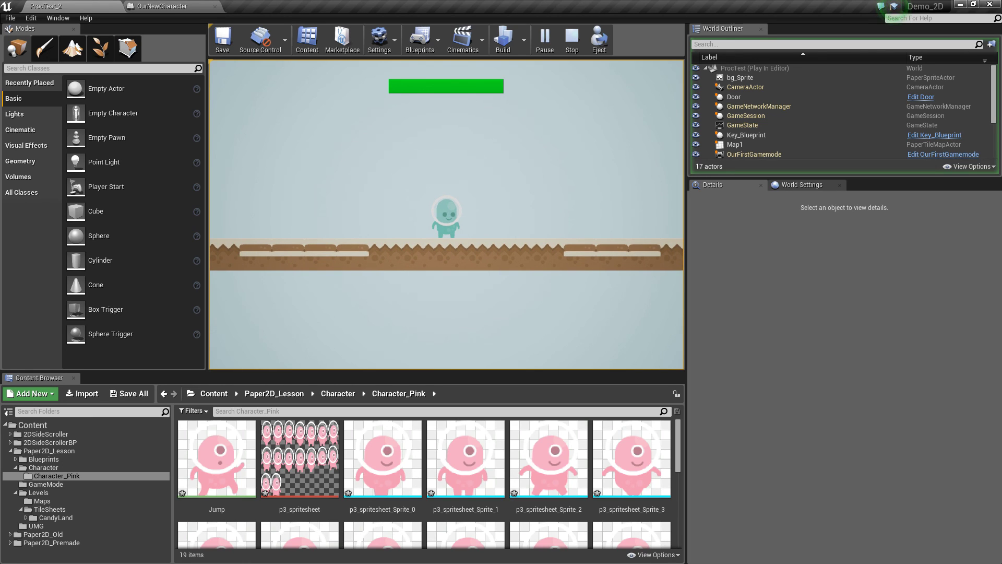